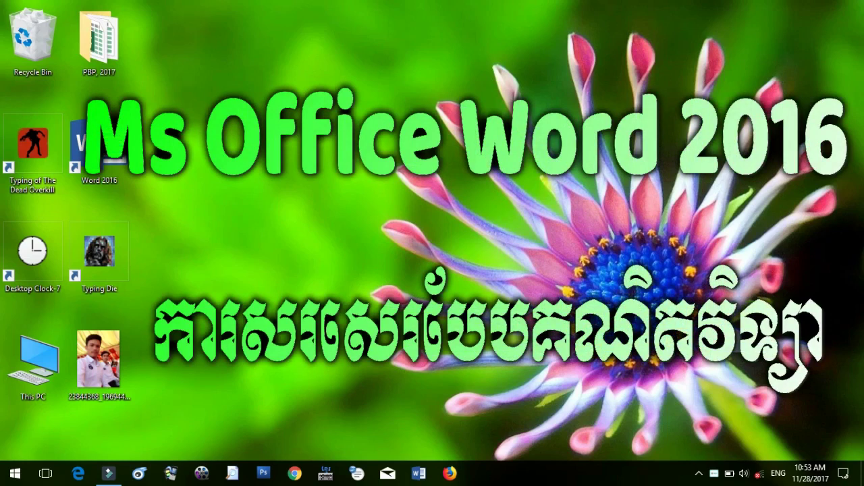
- Start Word, create a new blank document, and zoom the page to 148%
left_click(419, 474)
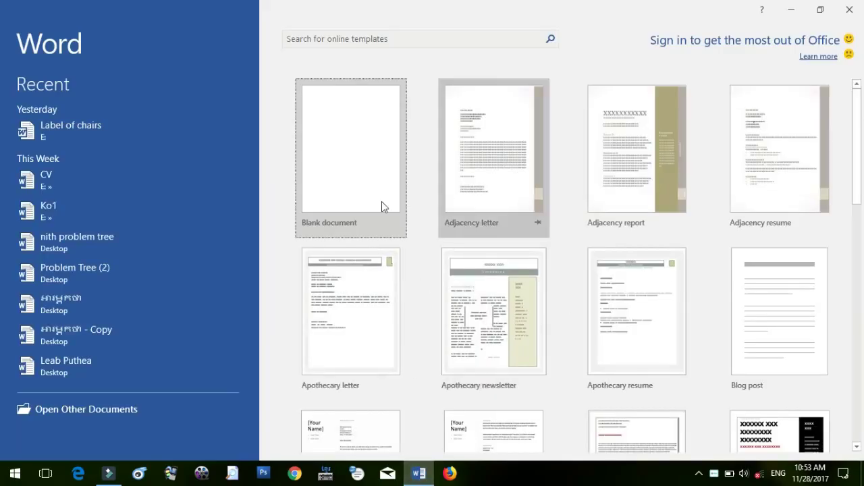
left_click(369, 194)
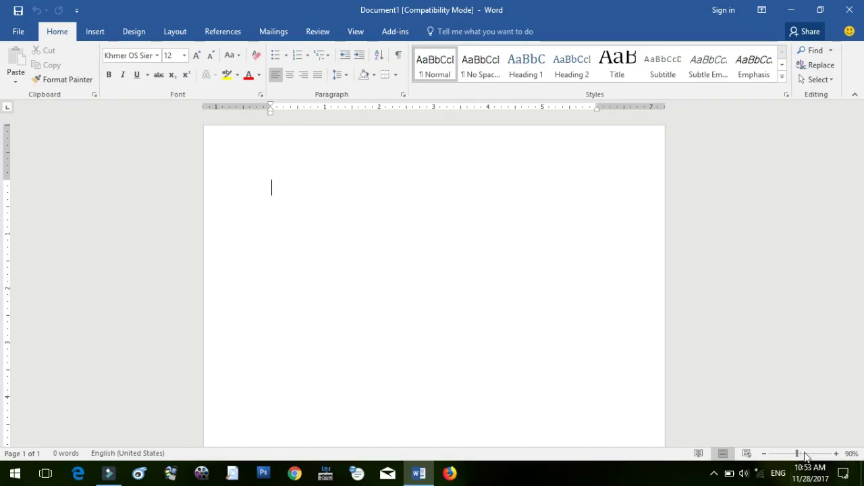
left_click_drag(797, 453, 801, 453)
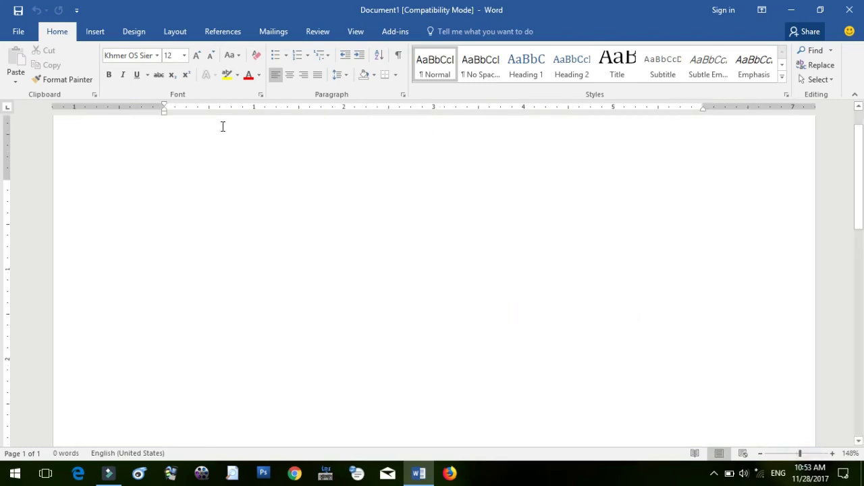
- Scroll through the built-in Equation gallery on the Insert tab, then close it
left_click(95, 31)
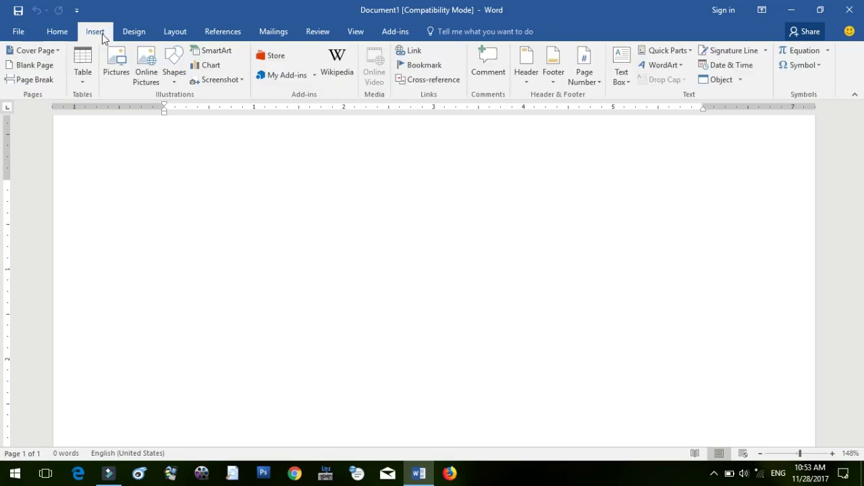
left_click(827, 53)
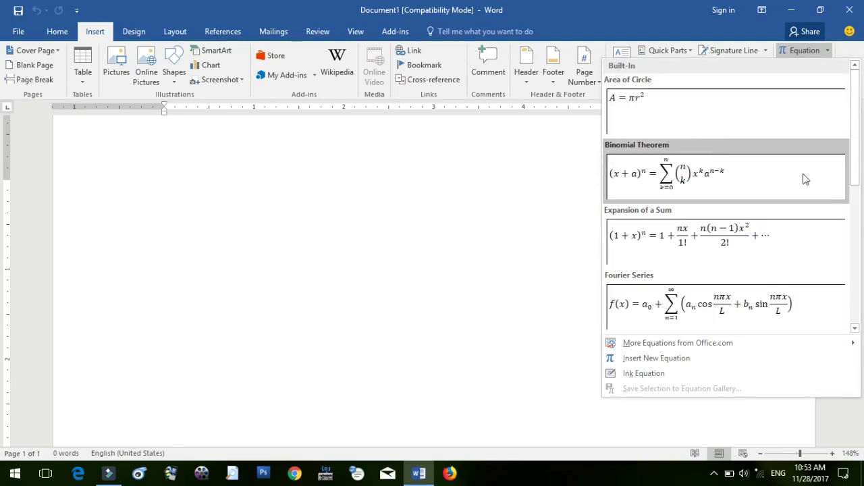
scroll(804, 179, "down", 3)
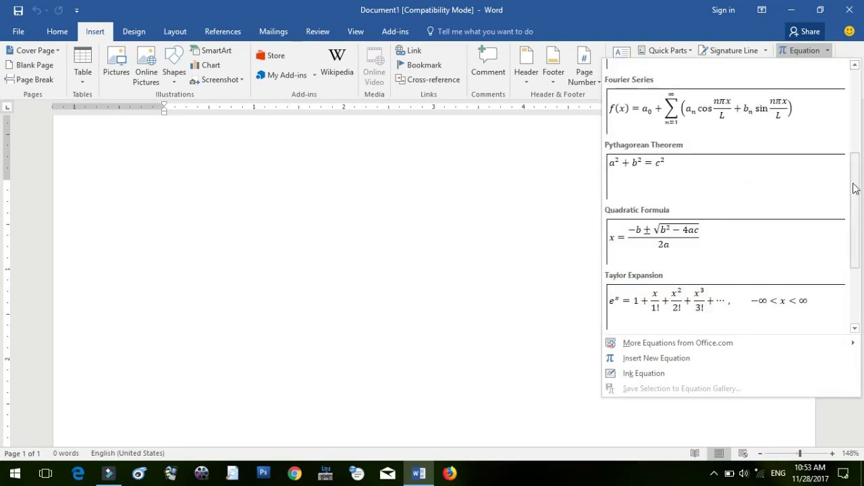
scroll(853, 186, "down", 1)
scroll(853, 186, "down", 1)
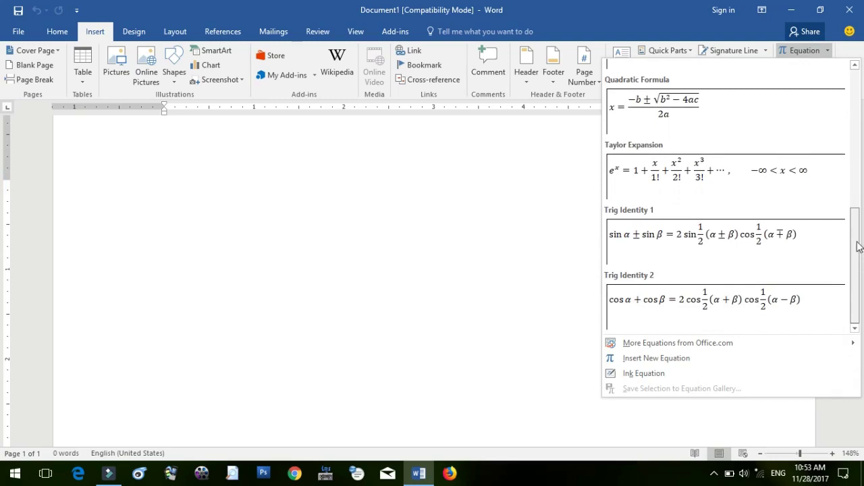
left_click_drag(857, 247, 857, 109)
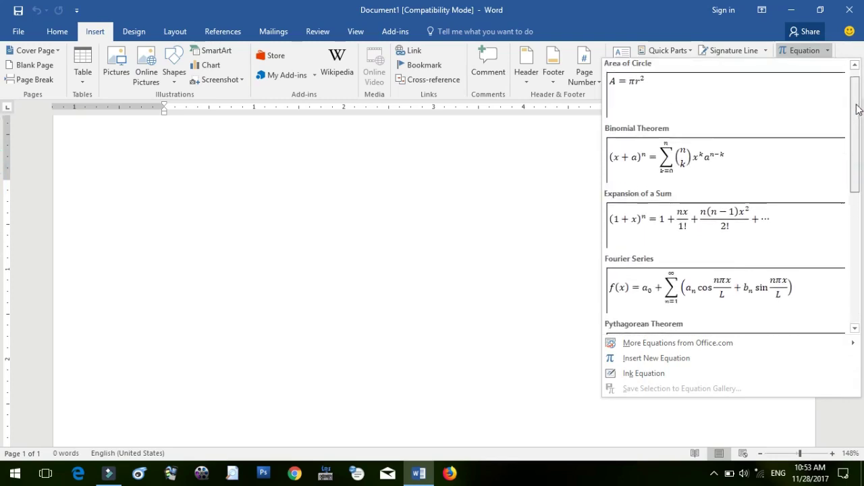
left_click_drag(858, 109, 842, 201)
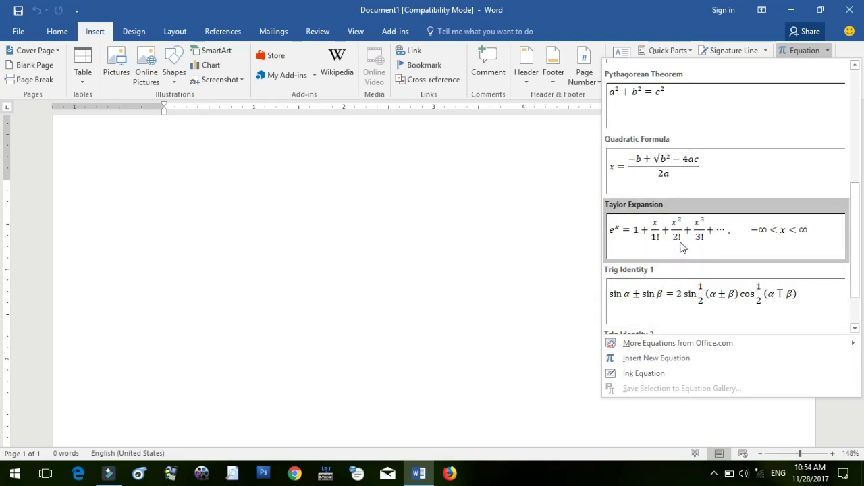
mouse_move(852, 227)
left_mouse_down()
mouse_move(855, 255)
mouse_move(855, 130)
left_mouse_up()
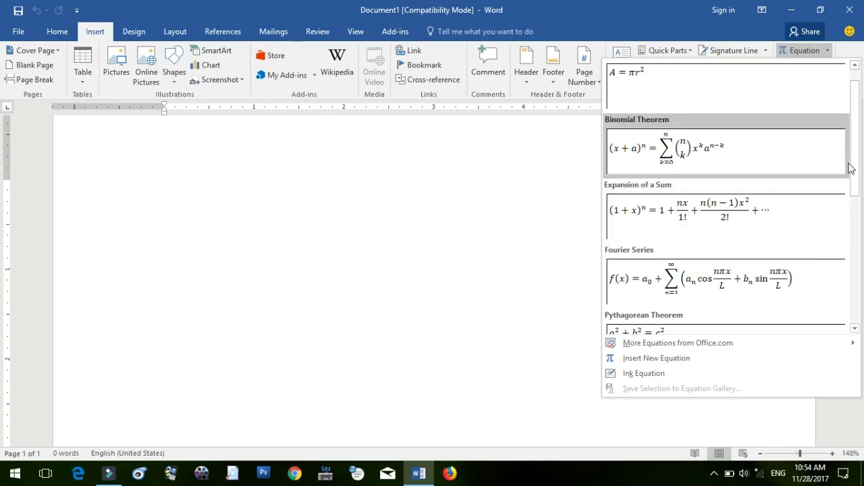
mouse_move(855, 164)
left_mouse_down()
mouse_move(855, 152)
mouse_move(855, 230)
left_mouse_up()
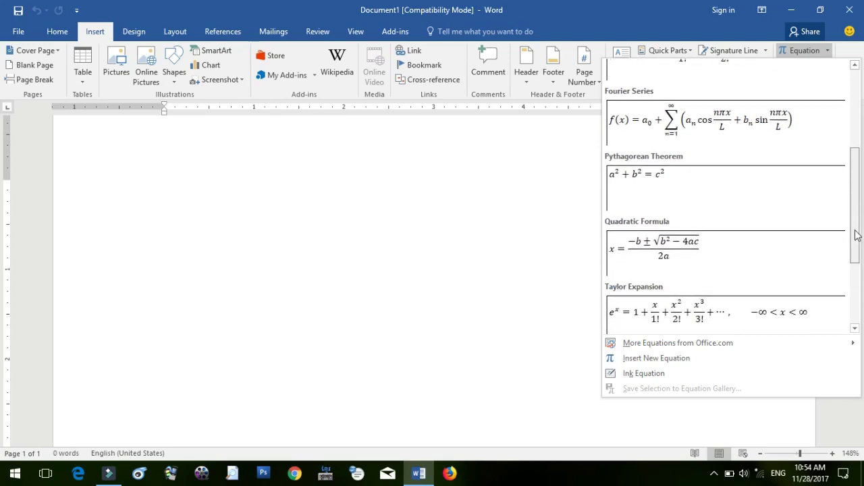
mouse_move(856, 234)
left_mouse_down()
mouse_move(858, 305)
mouse_move(859, 154)
mouse_move(855, 164)
left_mouse_up()
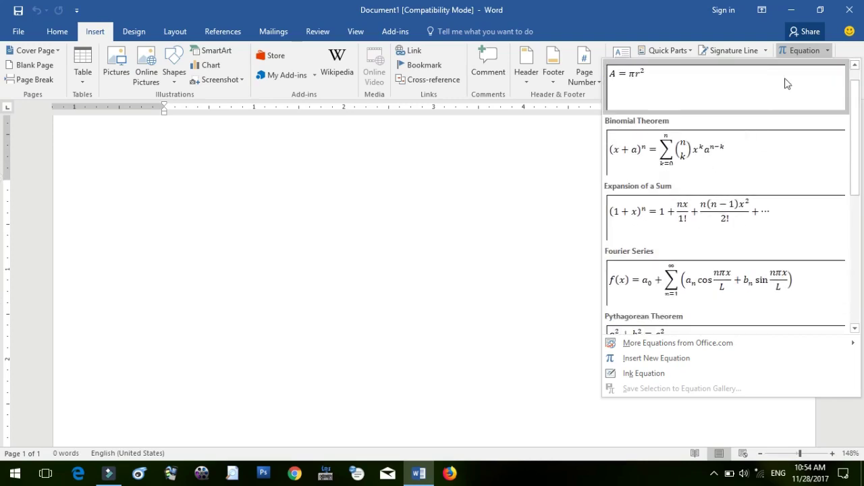
left_click(829, 52)
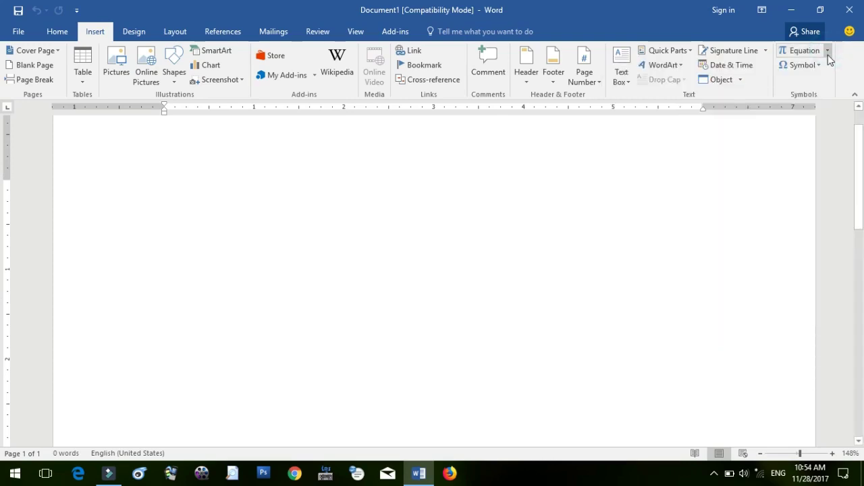
- Insert a blank equation and add the common fraction π/2 from the Fraction gallery
left_click(797, 54)
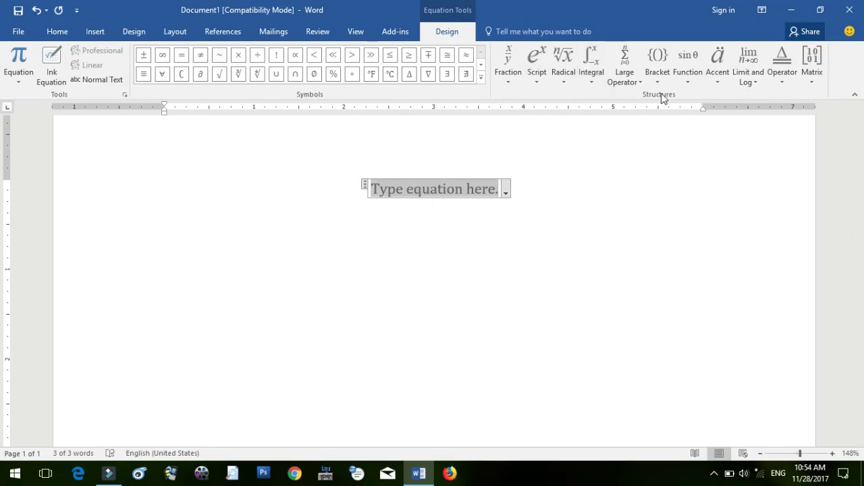
left_click(480, 77)
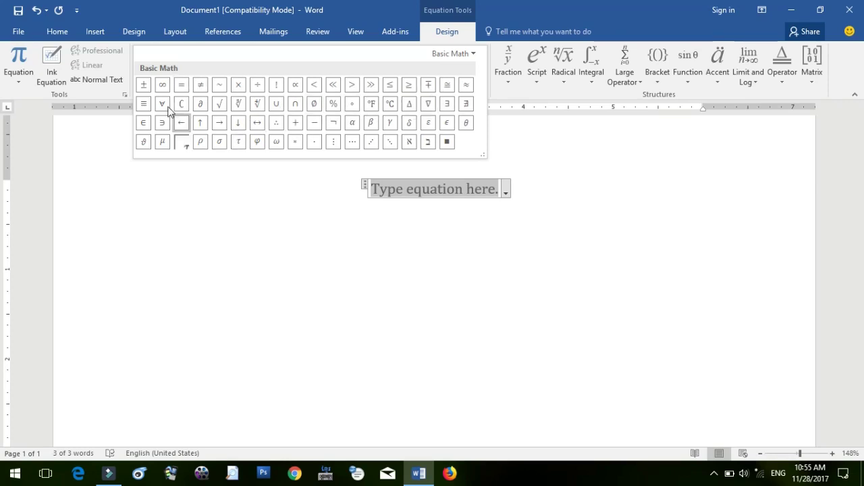
left_click(527, 5)
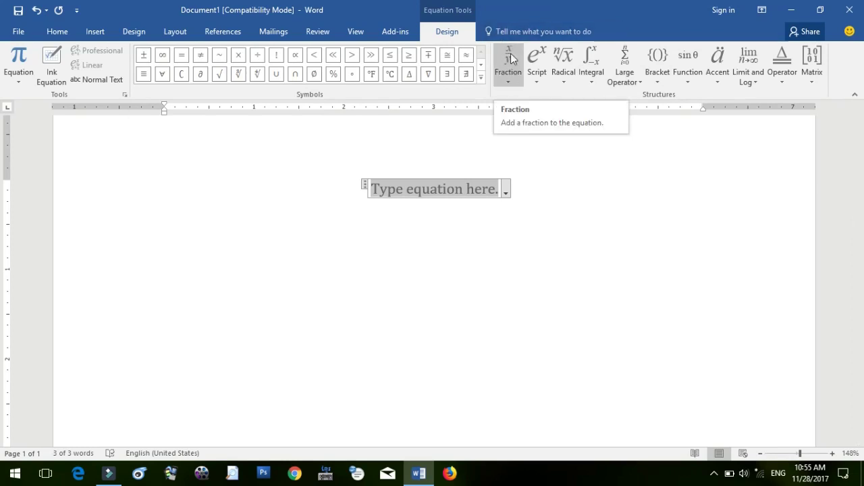
left_click(512, 79)
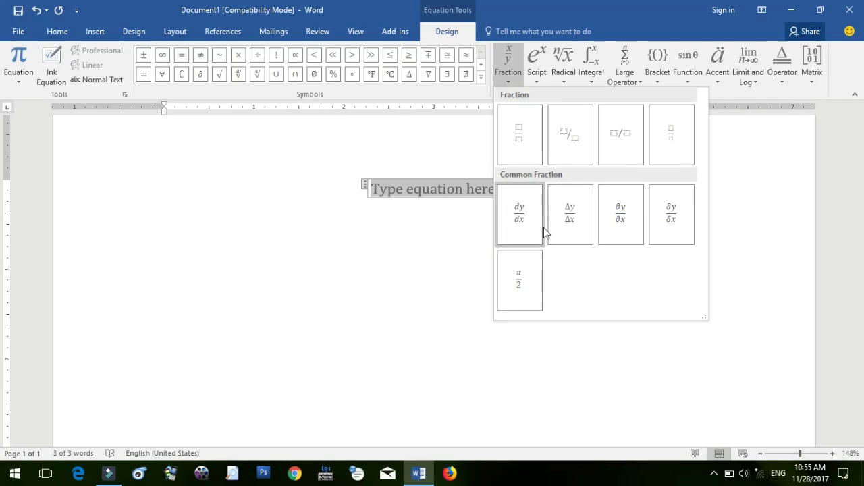
left_click(518, 276)
left_click(442, 192)
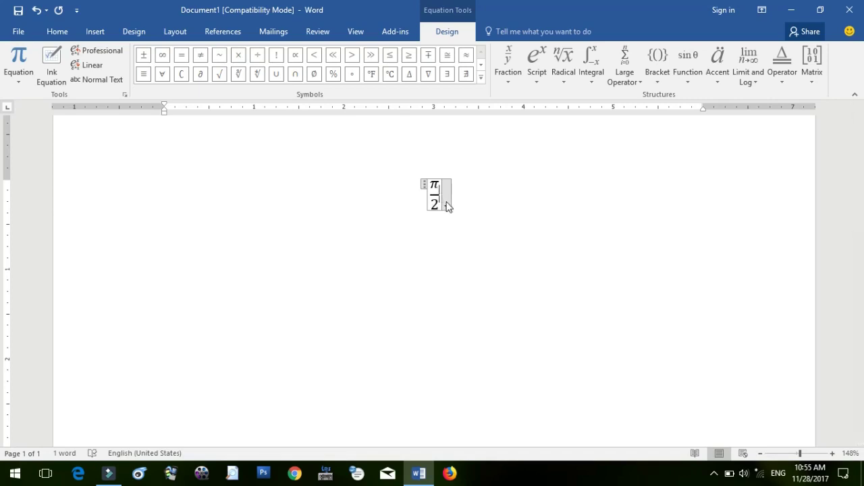
- Add a square root after π/2 containing ggjjjj, erasing the extra hjgk
left_click(537, 81)
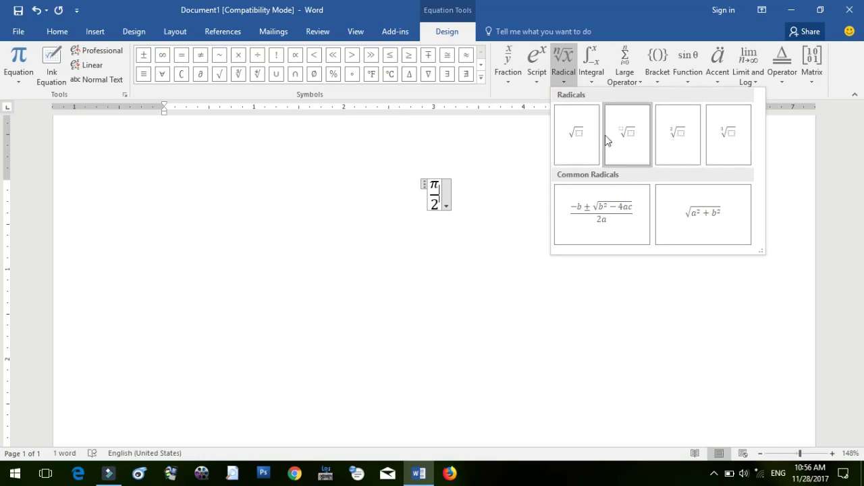
left_click(589, 141)
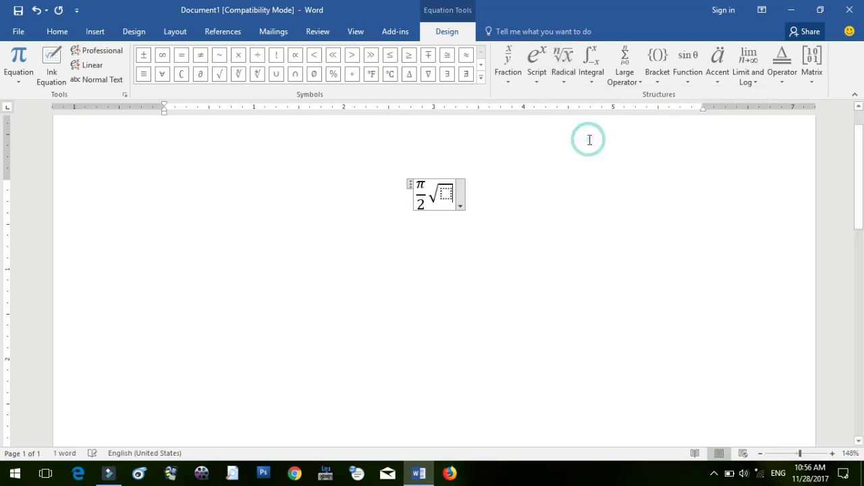
left_click(446, 194)
type("gg")
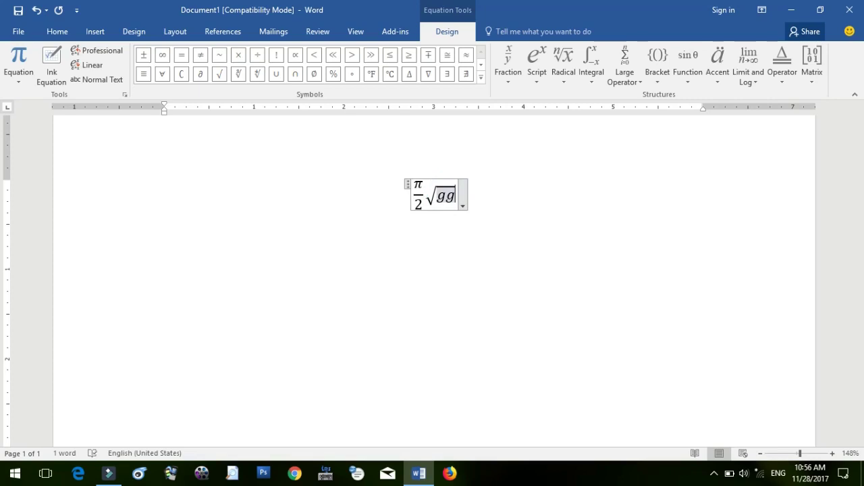
type("jjjj")
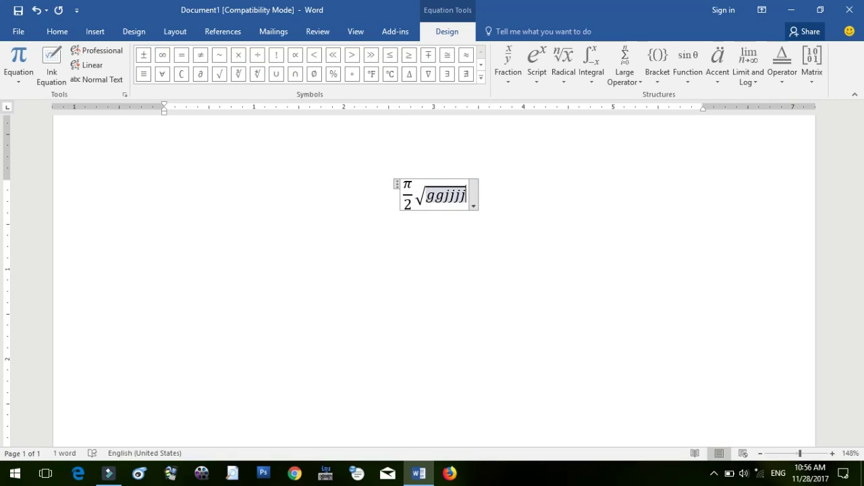
key("Right")
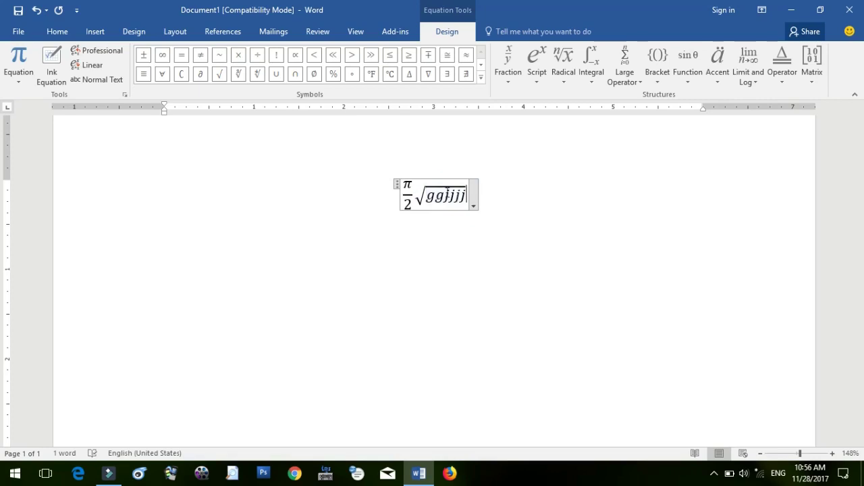
left_click(445, 193)
type("hjgk")
key("BackSpace")
key("BackSpace")
key("BackSpace")
key("BackSpace")
- Try out plus-sign text after the root, ending with +kjfky, then backspace to delete the equation
type("+")
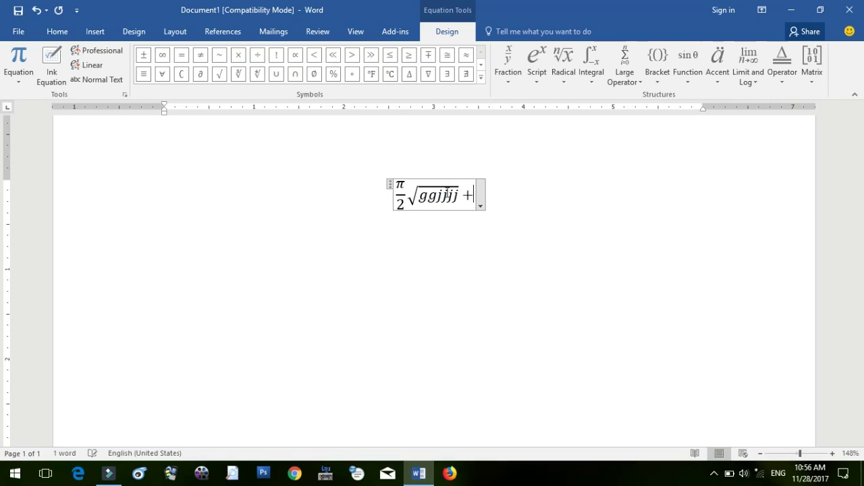
key("BackSpace")
key("BackSpace")
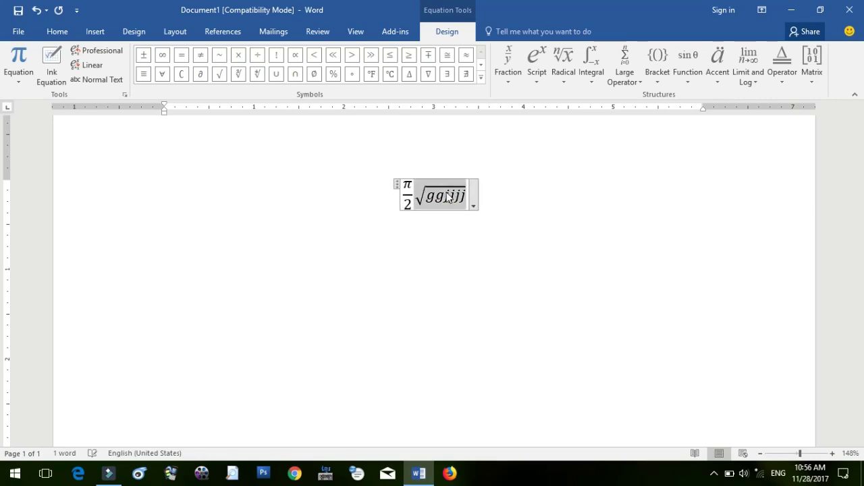
left_click(447, 196)
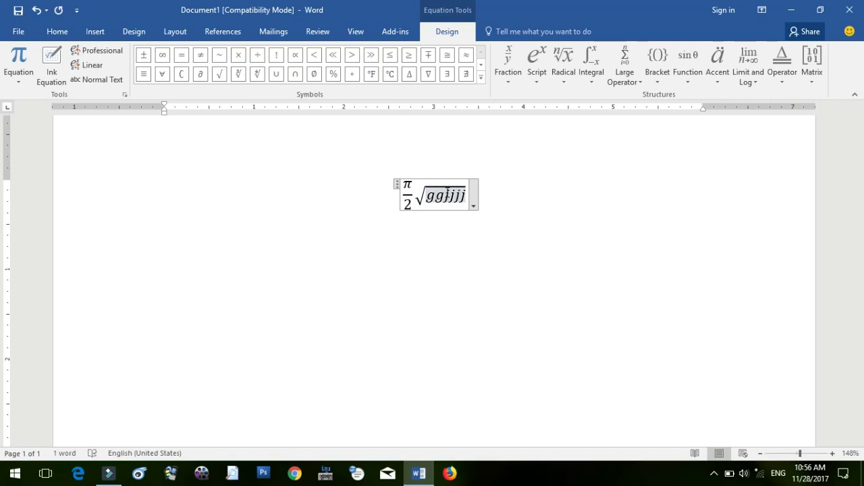
type("+ ")
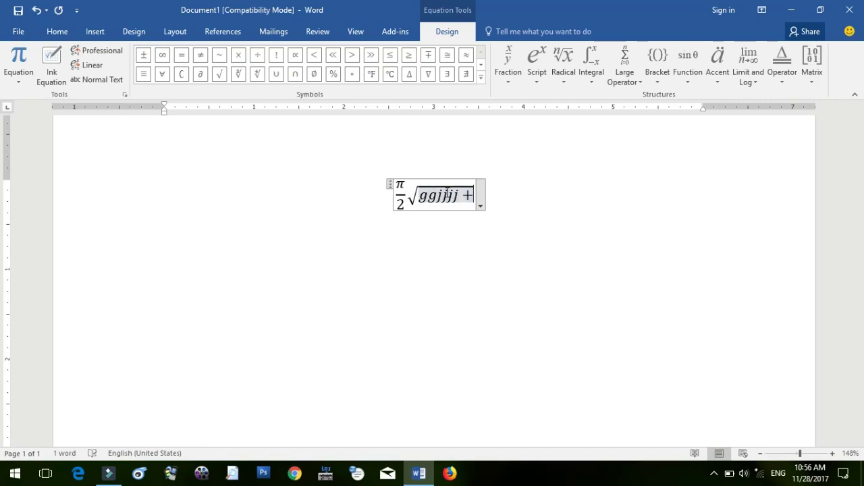
type("g")
key("BackSpace")
key("BackSpace")
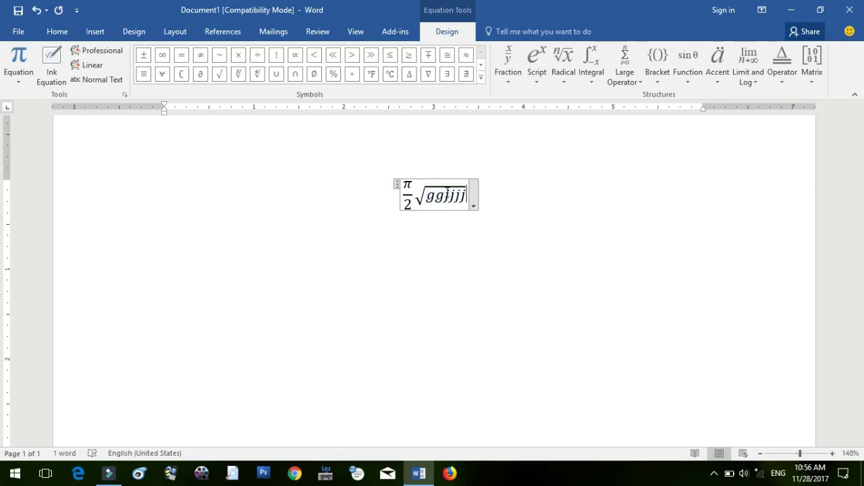
type("+")
key("BackSpace")
type("+kjfky")
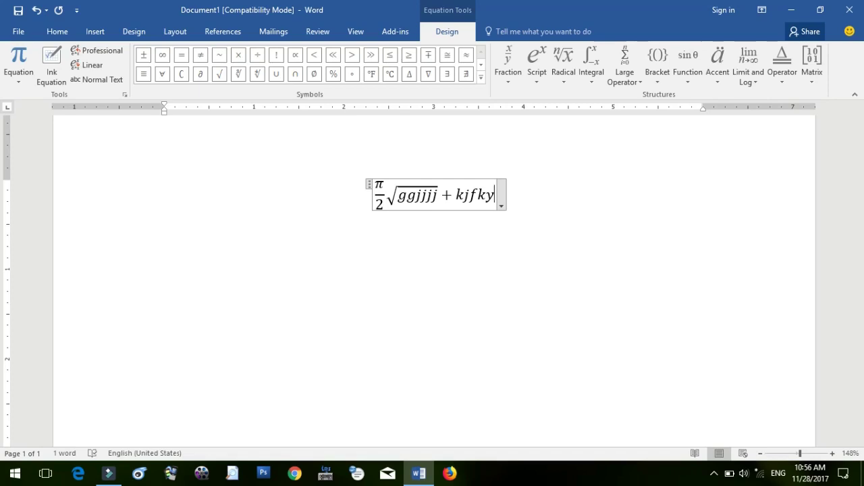
key("BackSpace")
key("BackSpace")
key("BackSpace")
key("BackSpace")
key("BackSpace")
key("BackSpace")
key("BackSpace")
key("BackSpace")
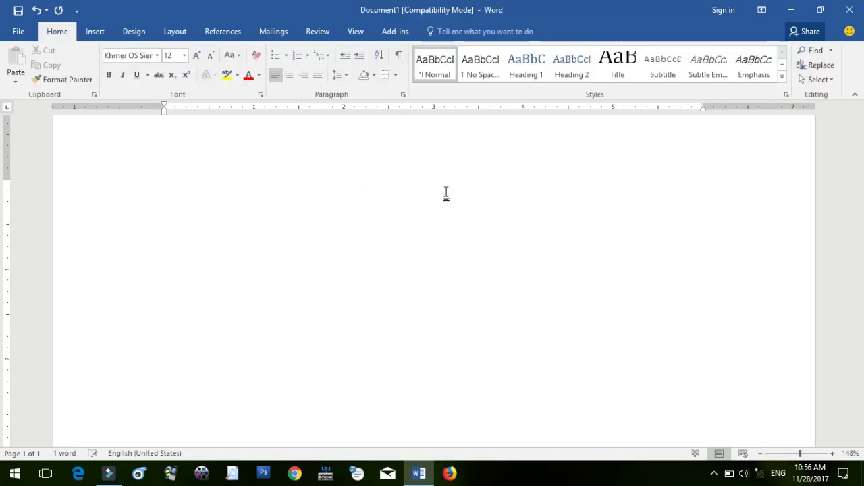
- Insert a new equation using Radical With Degree, with degree 5 and 125 under the root
left_click(102, 32)
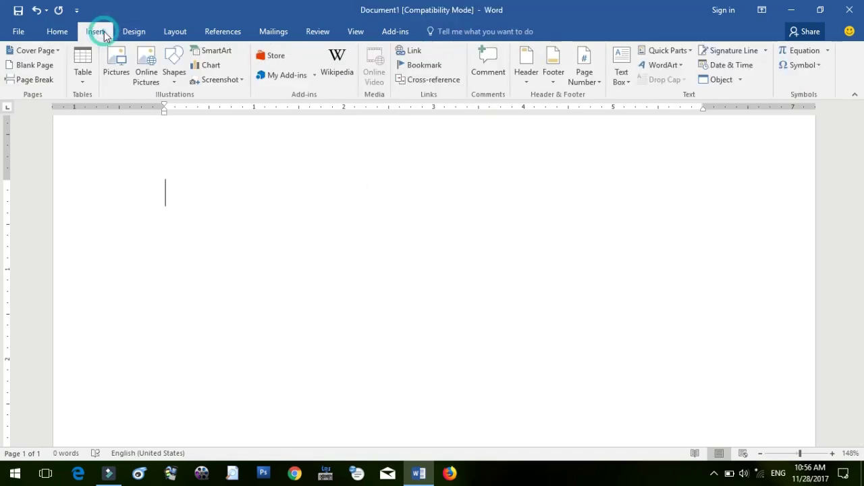
left_click(800, 50)
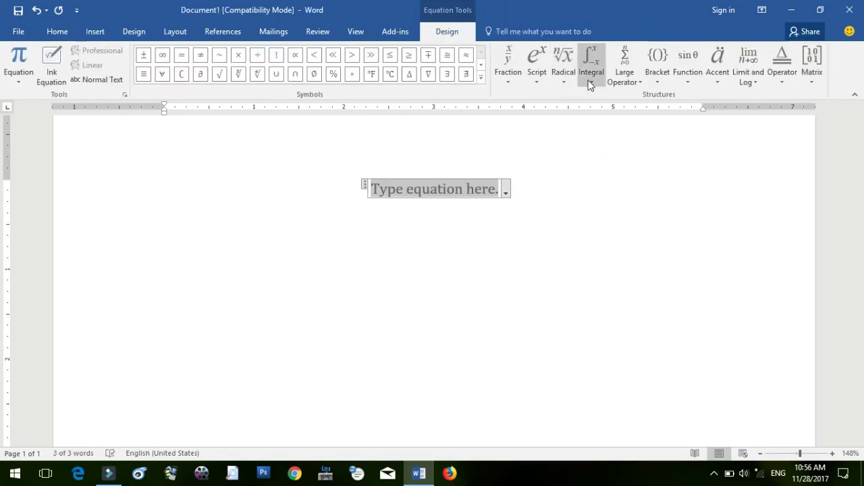
left_click(564, 78)
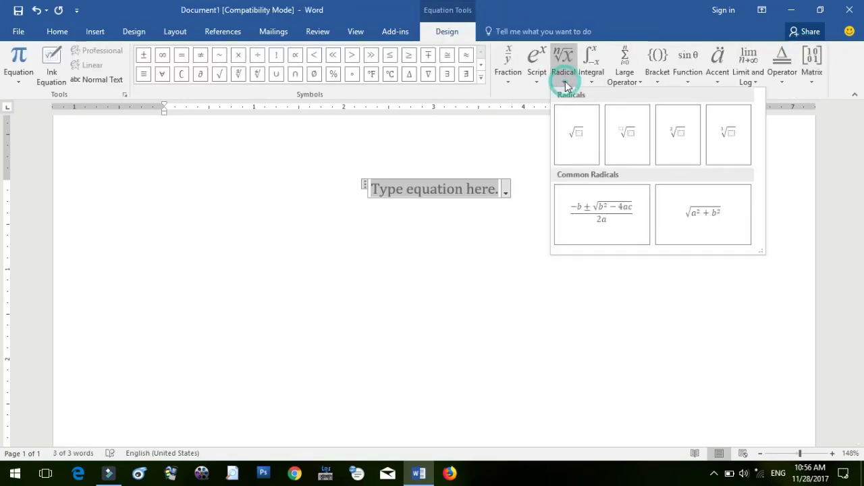
left_click(622, 133)
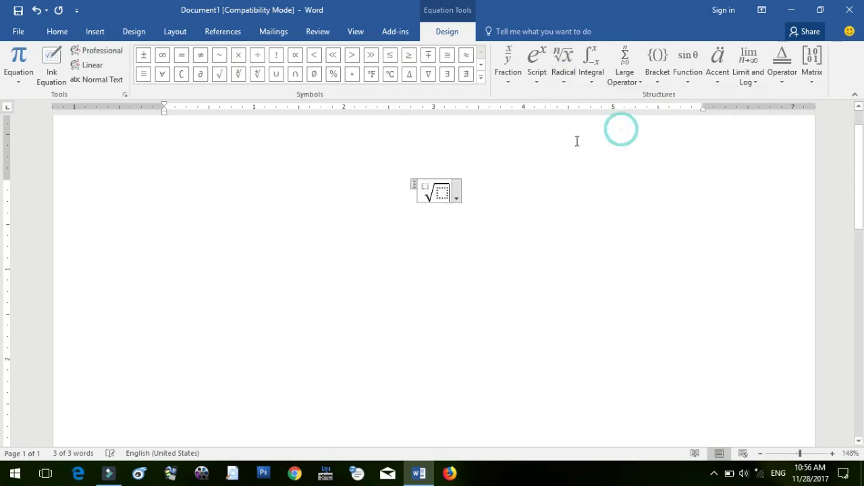
left_click(423, 187)
type("5")
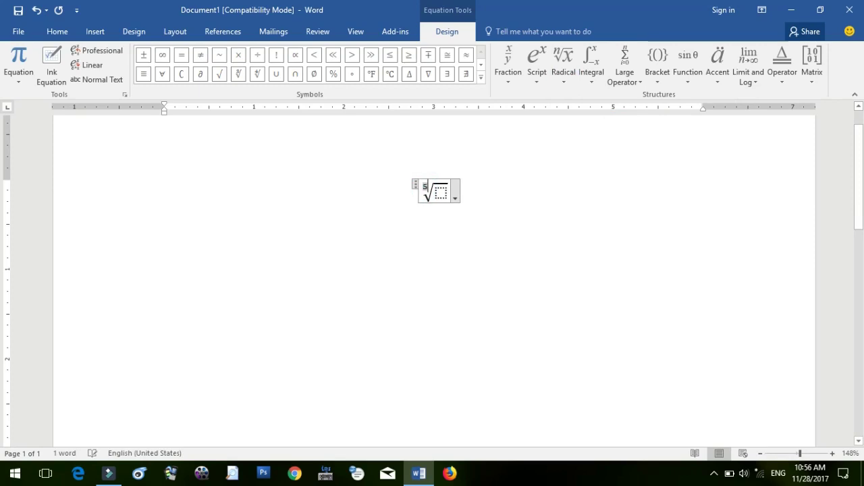
left_click(442, 196)
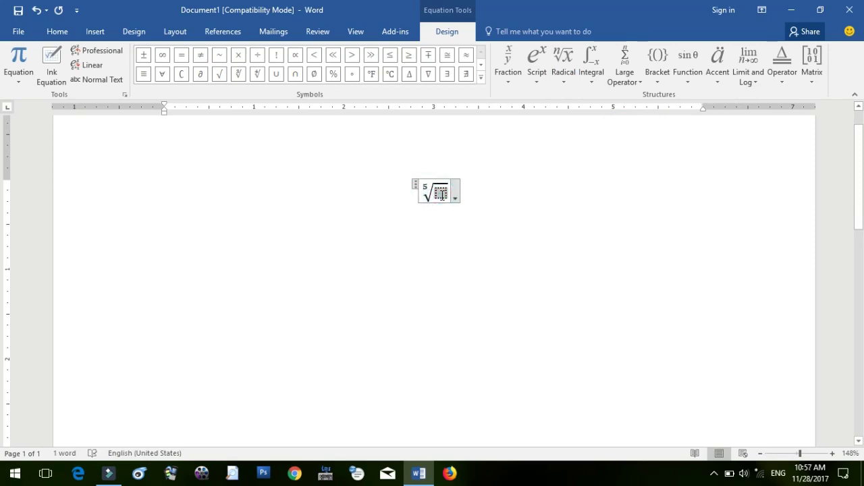
type("125")
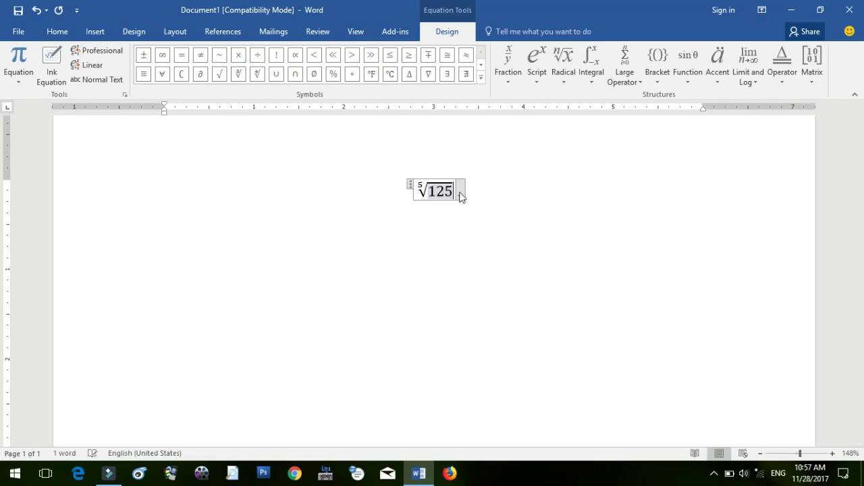
left_click(529, 220)
left_click(435, 191)
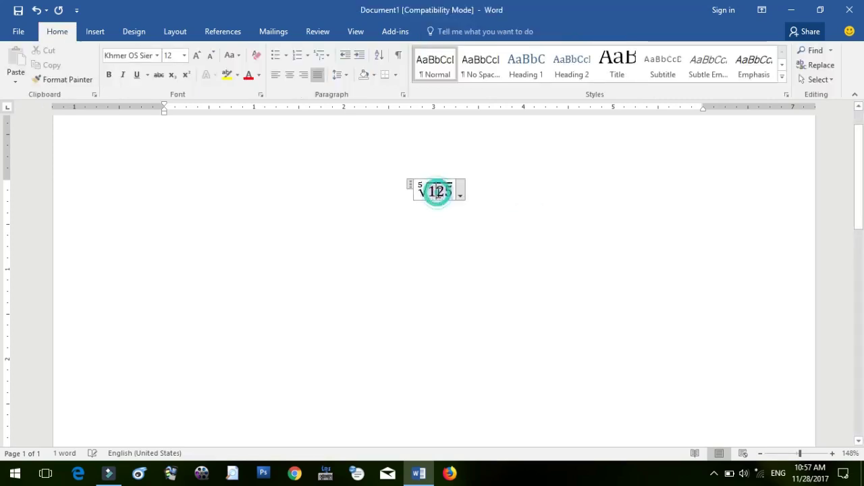
left_click(456, 191)
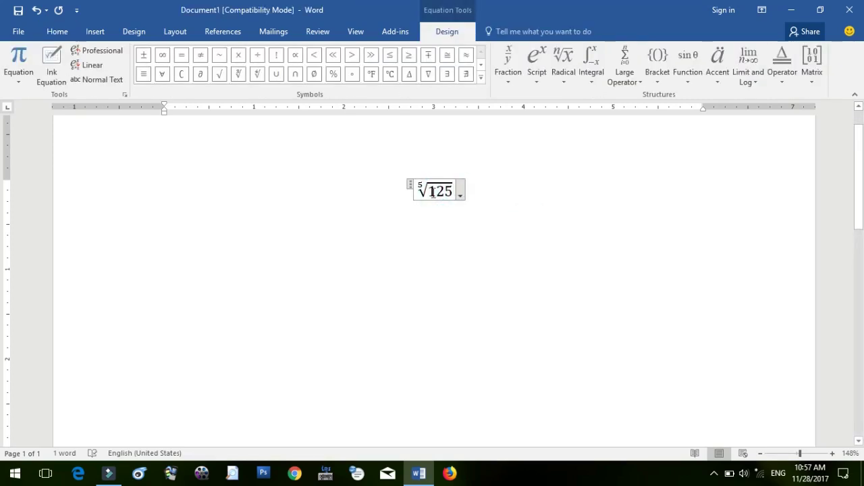
left_click(613, 302)
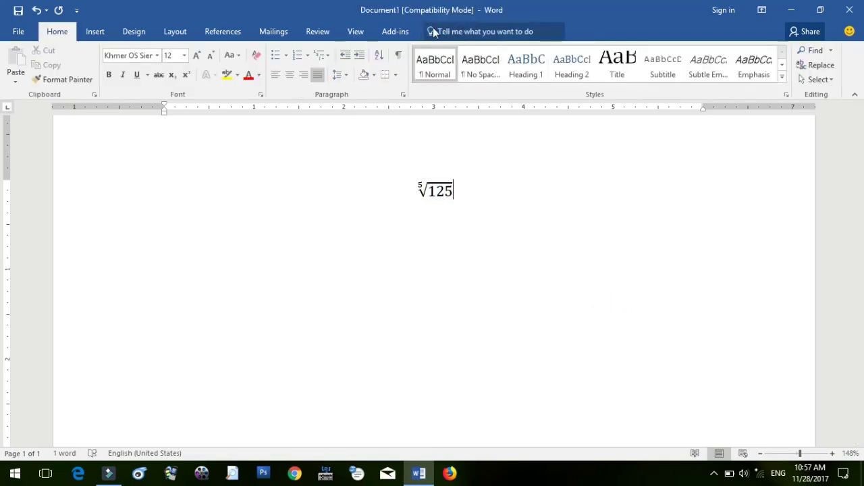
- Append a plain integral after the fifth root of 125
left_click(434, 192)
left_click(454, 191)
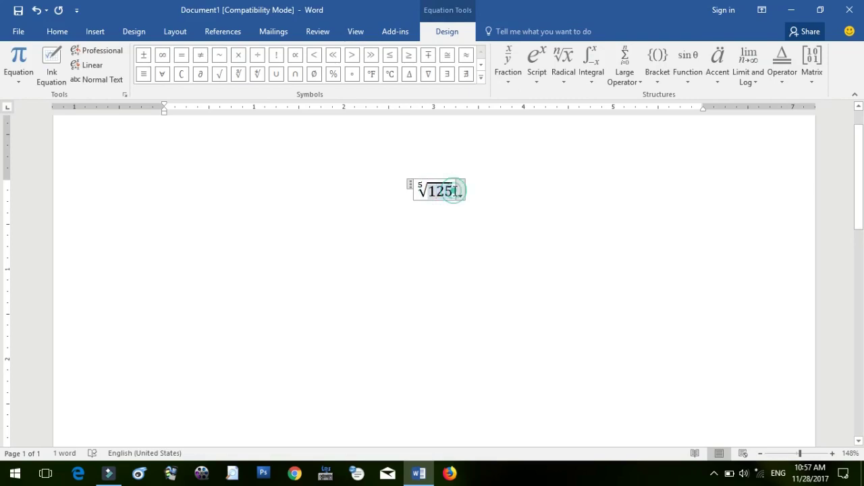
left_click(594, 81)
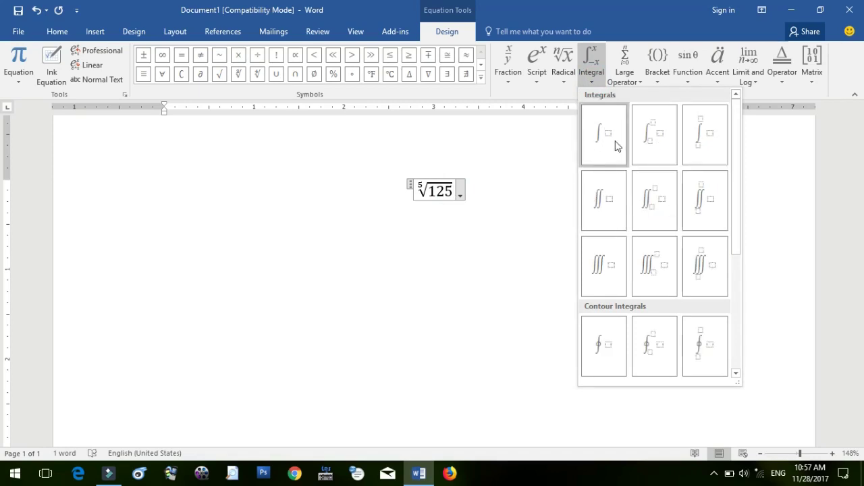
left_click(615, 142)
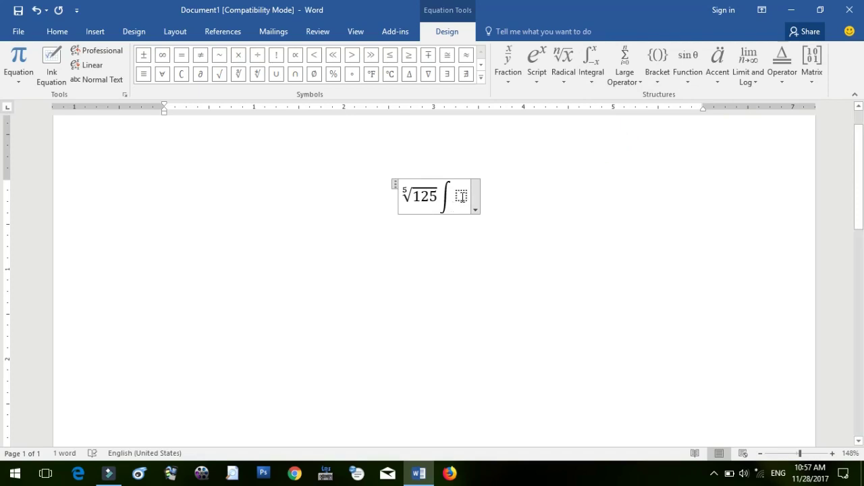
- Make the integrand an empty stacked fraction, removing stray ee from its numerator
left_click(461, 196)
left_click(508, 81)
left_click(519, 133)
left_click(462, 189)
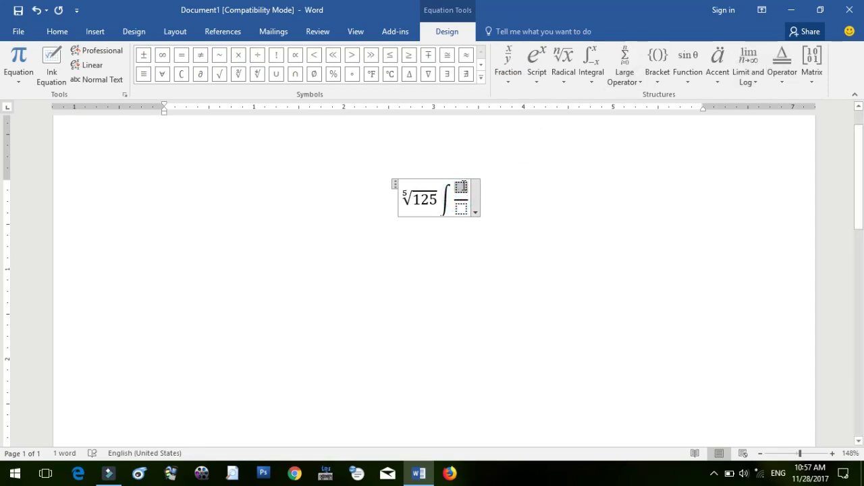
type("ee")
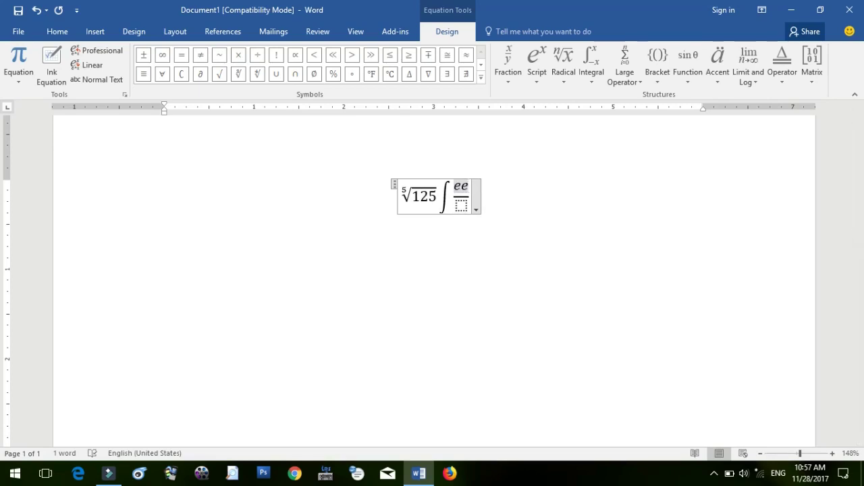
key("BackSpace")
key("BackSpace")
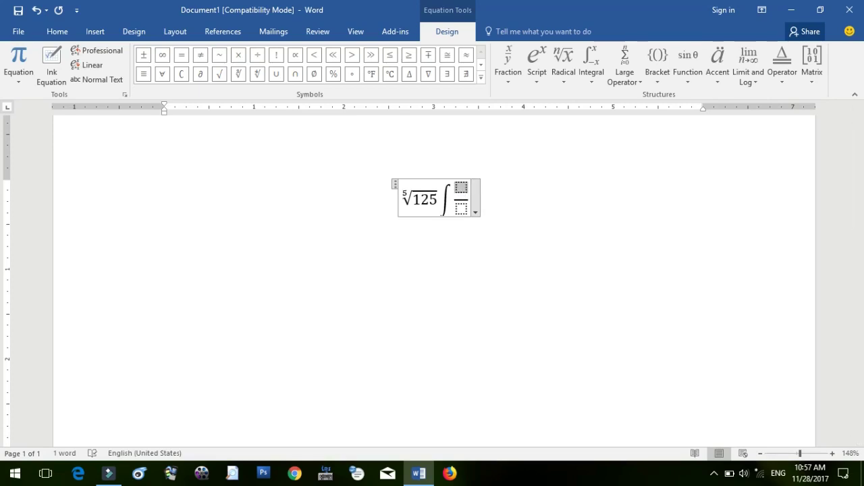
left_click(563, 76)
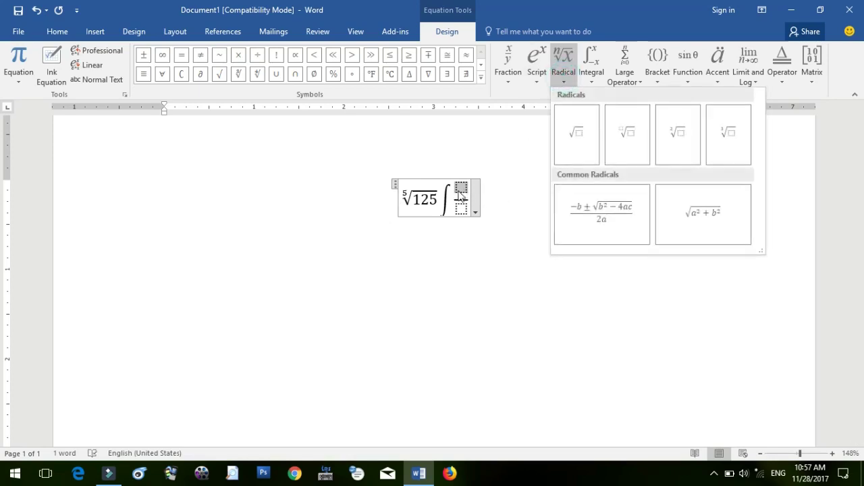
- Put a degree-2 root of 8 in the numerator and 7 with an empty superscript in the denominator
left_click(668, 134)
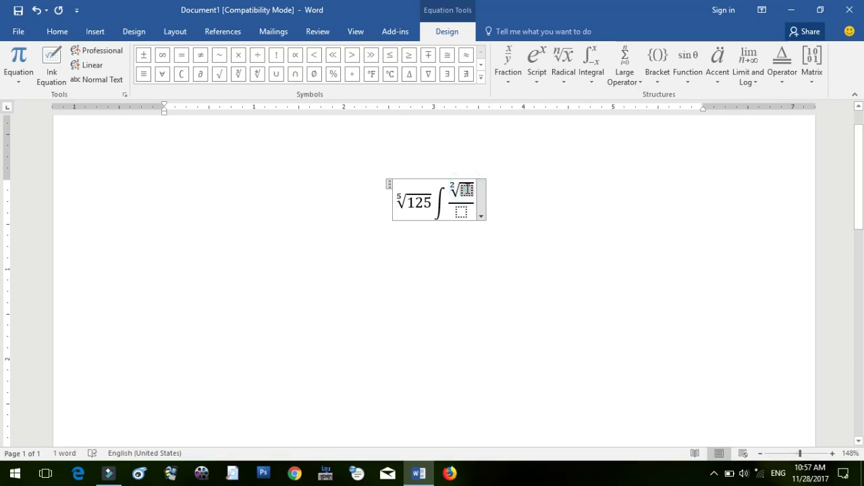
type("8")
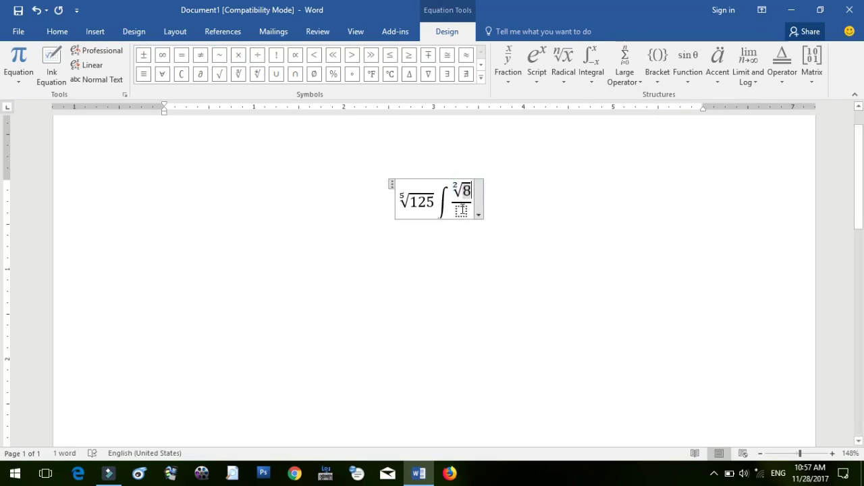
left_click(462, 210)
left_click(507, 81)
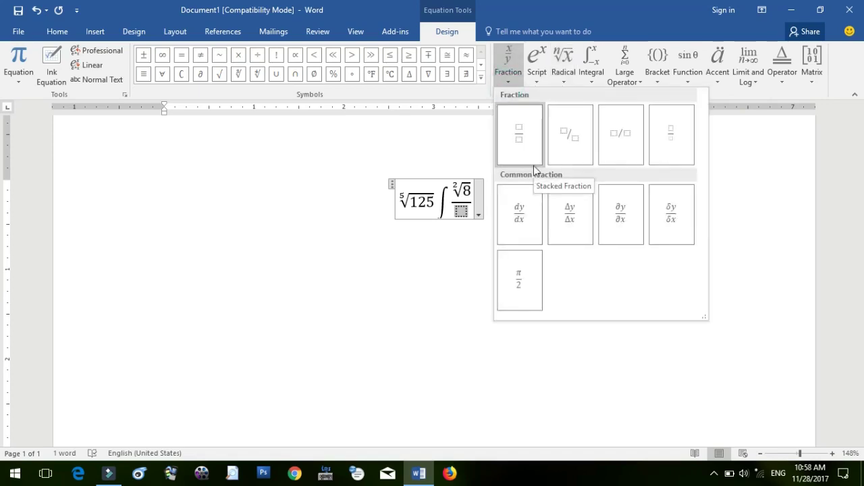
left_click(540, 82)
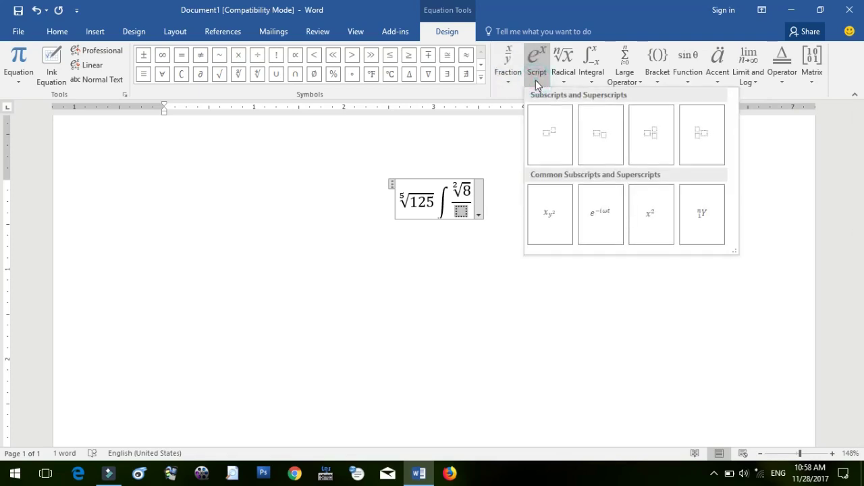
left_click(556, 128)
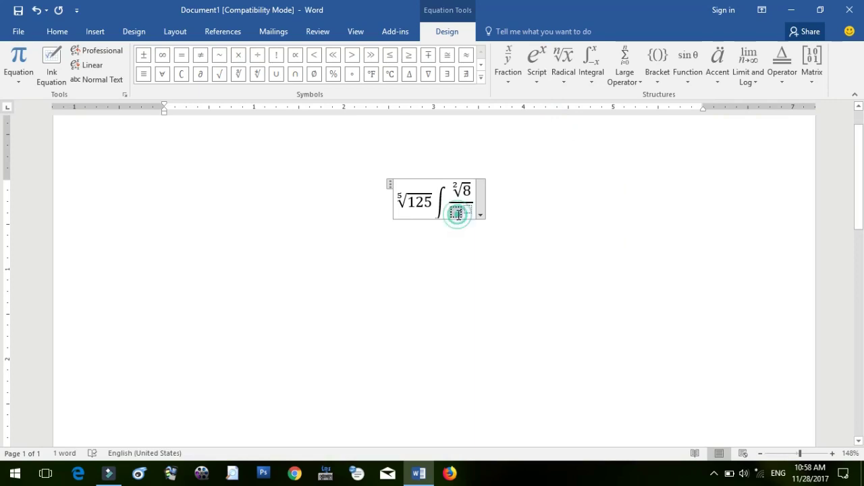
type("7")
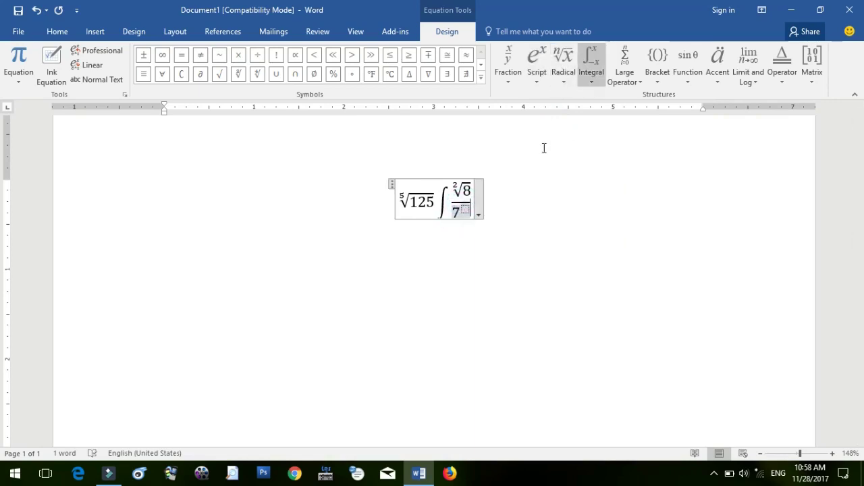
left_click(463, 212)
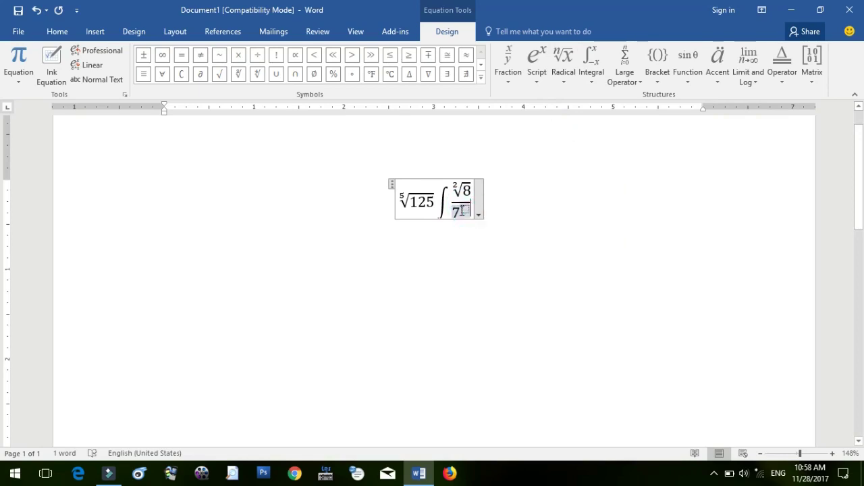
left_click(464, 211)
left_click(464, 211)
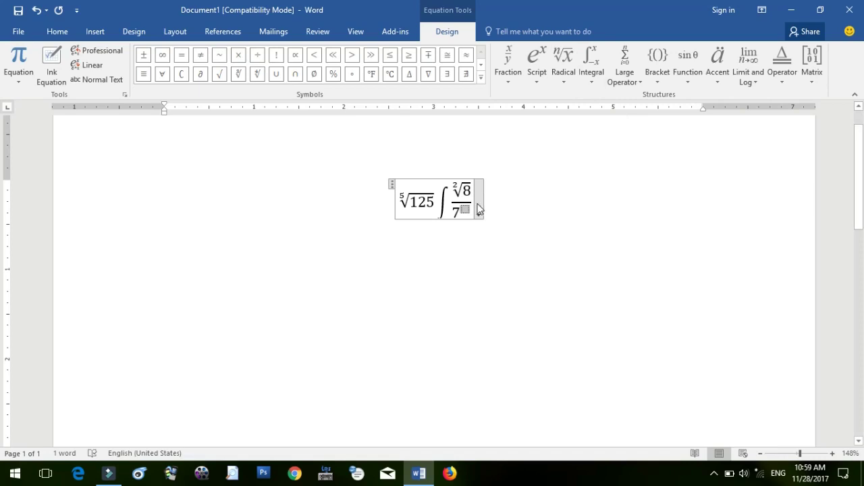
- Type x into the exponent beside 7 so the denominator reads 7^x
double_click(471, 205)
left_click(465, 209)
type("x")
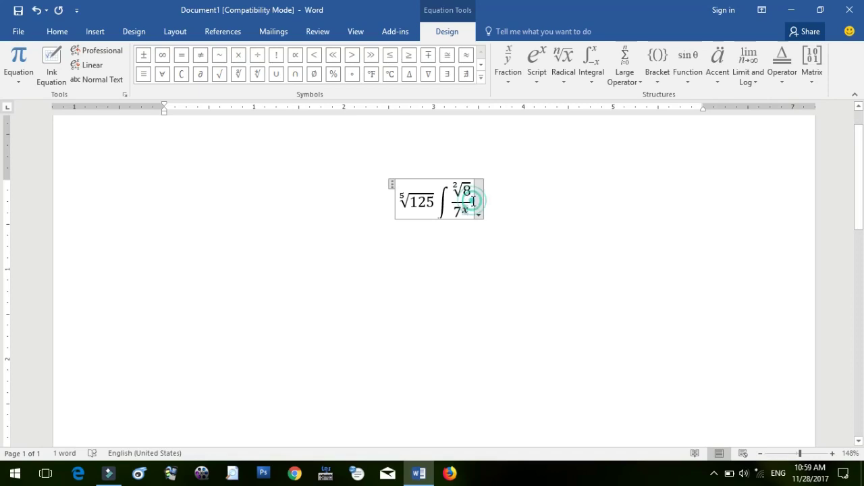
key("Right")
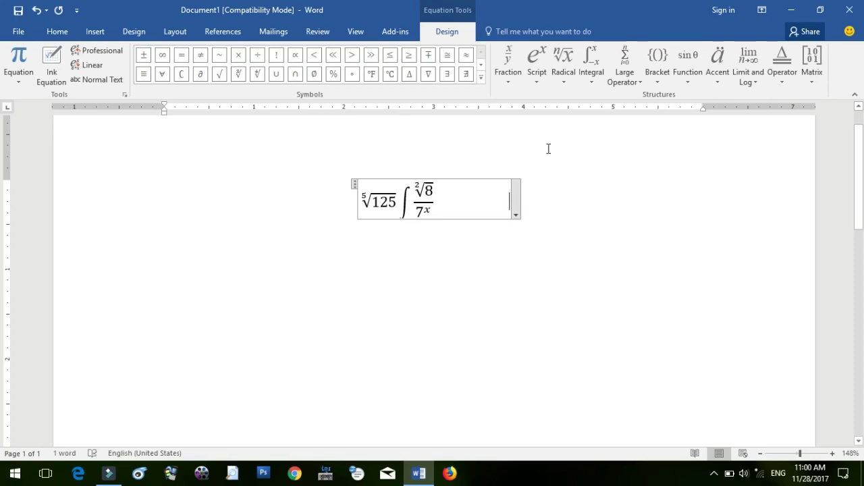
left_click(638, 83)
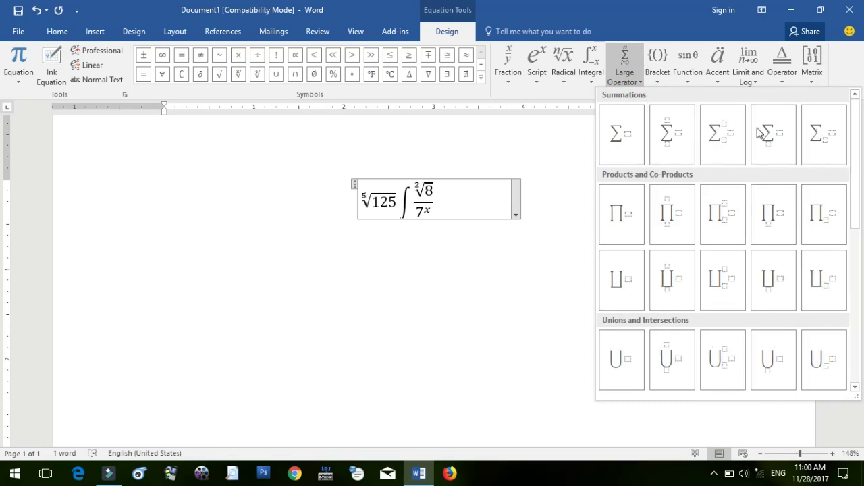
- Look through the Bracket and Function layouts, then bring up Fraction layouts at the equation's end
left_click(661, 81)
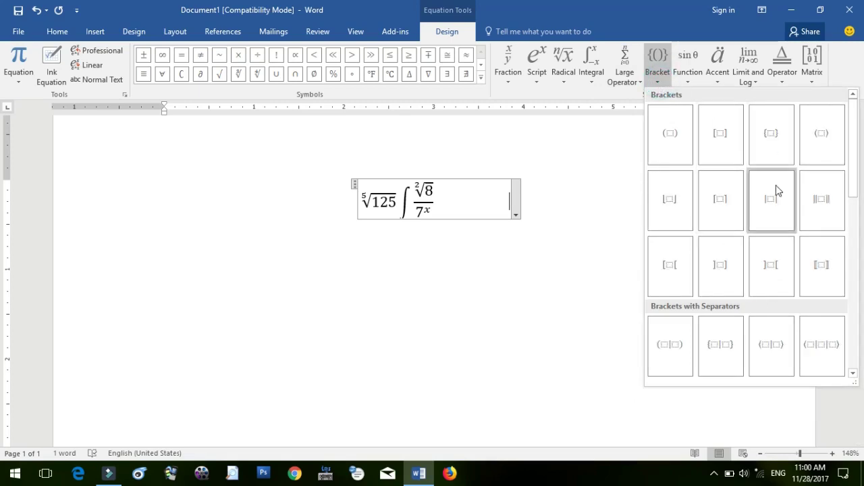
left_click(689, 71)
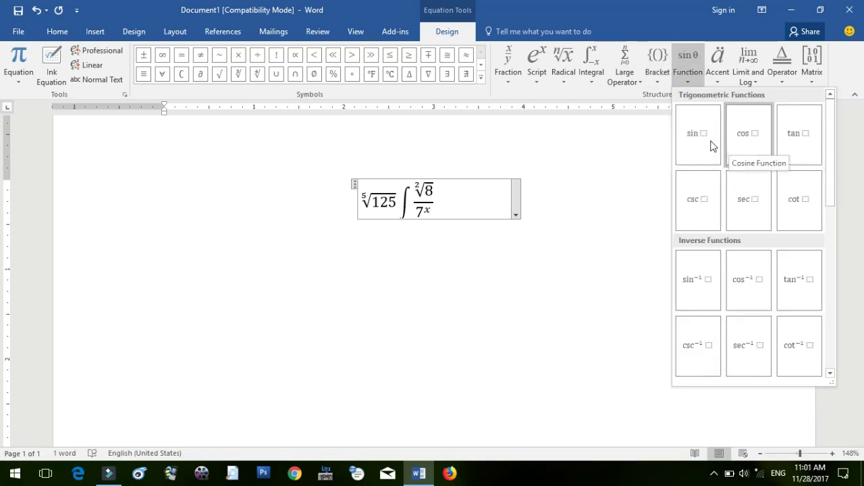
left_click(493, 205)
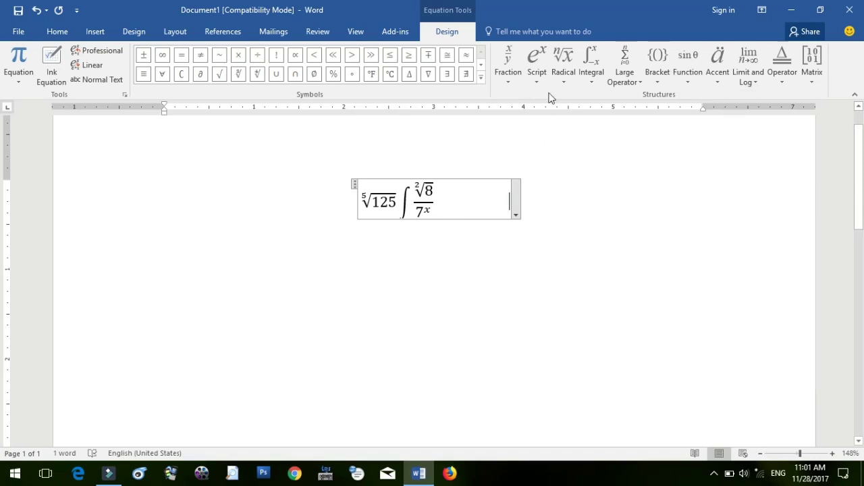
left_click(508, 59)
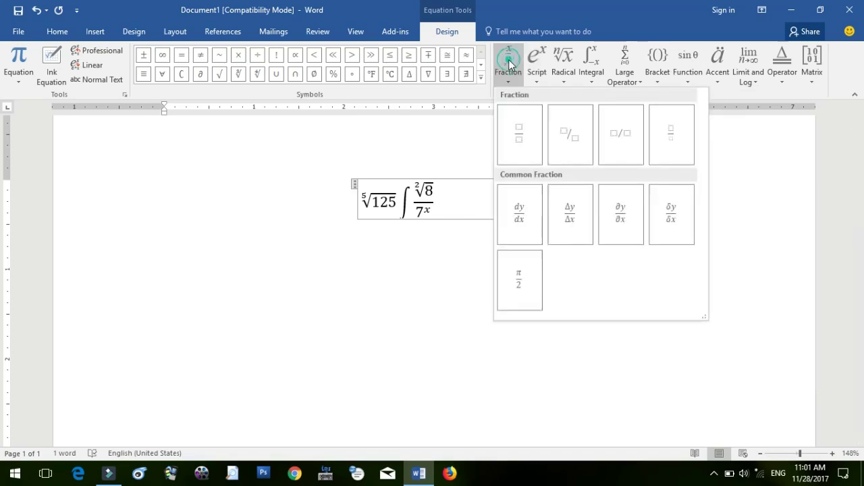
- Append a stacked fraction and make its numerator sin⁴x by changing the sine exponent to 4
left_click(520, 137)
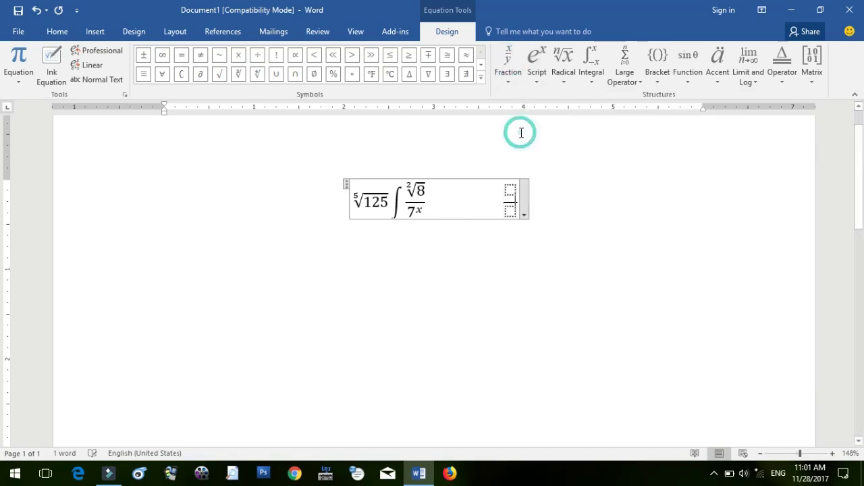
left_click(510, 188)
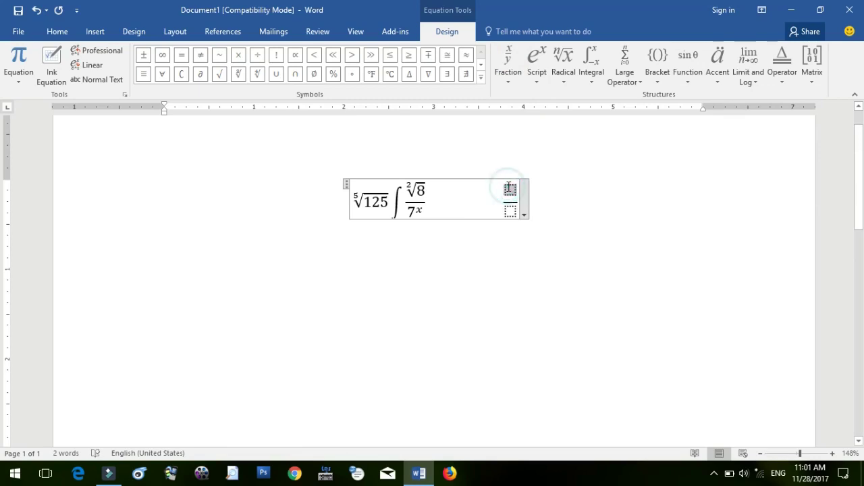
left_click(689, 71)
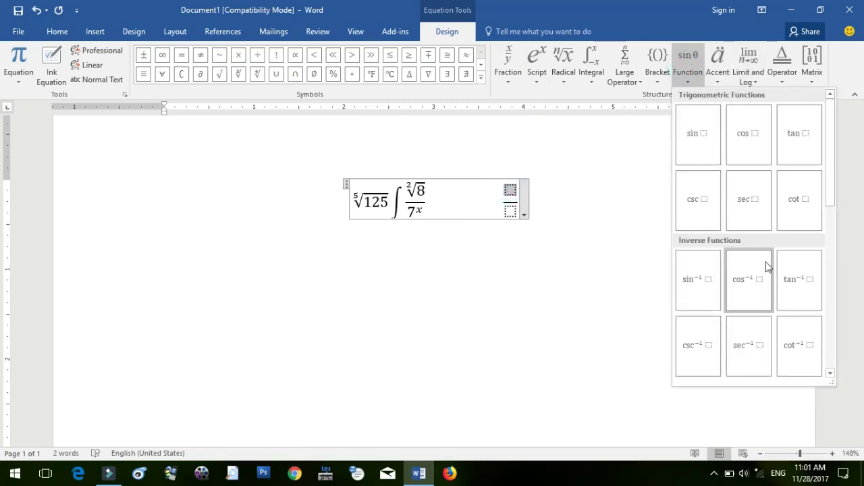
left_click(702, 297)
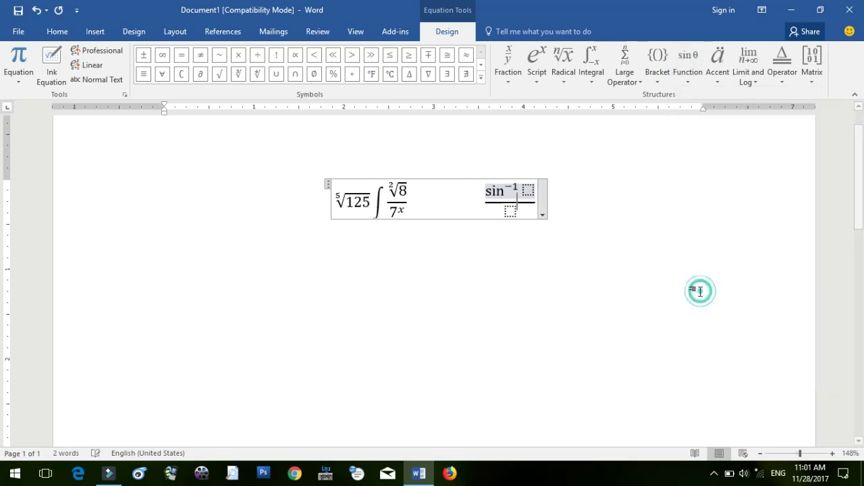
double_click(515, 188)
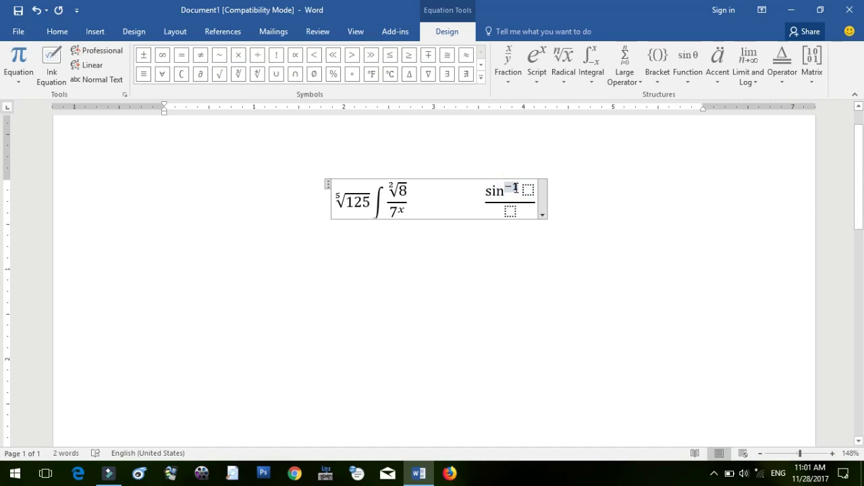
type("4")
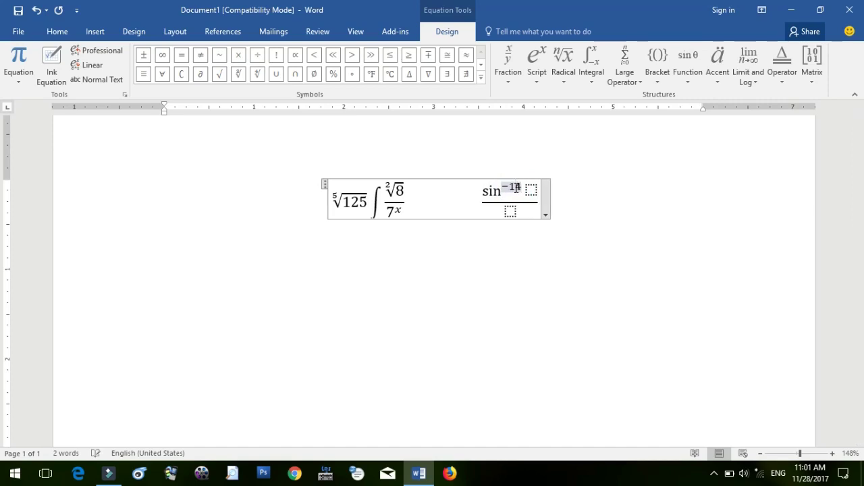
key("BackSpace")
left_click(517, 190)
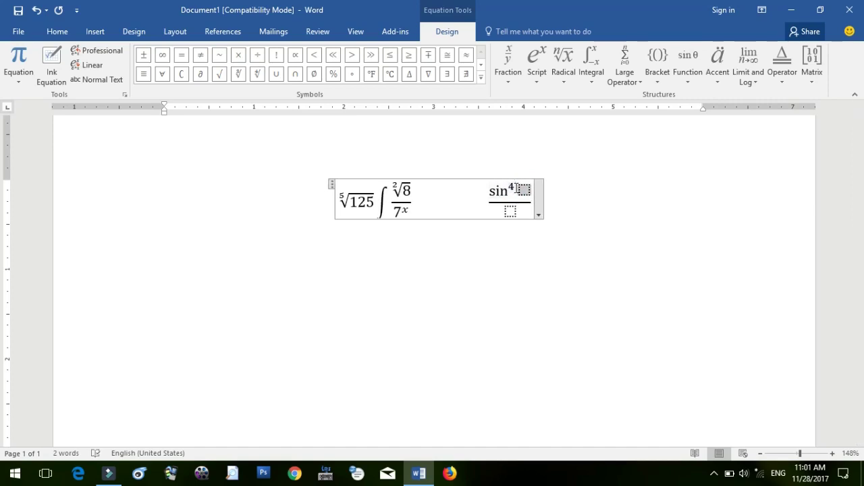
type("x")
- Make the denominator cos³y by replacing the cosine's −1 exponent with 3
left_click(510, 209)
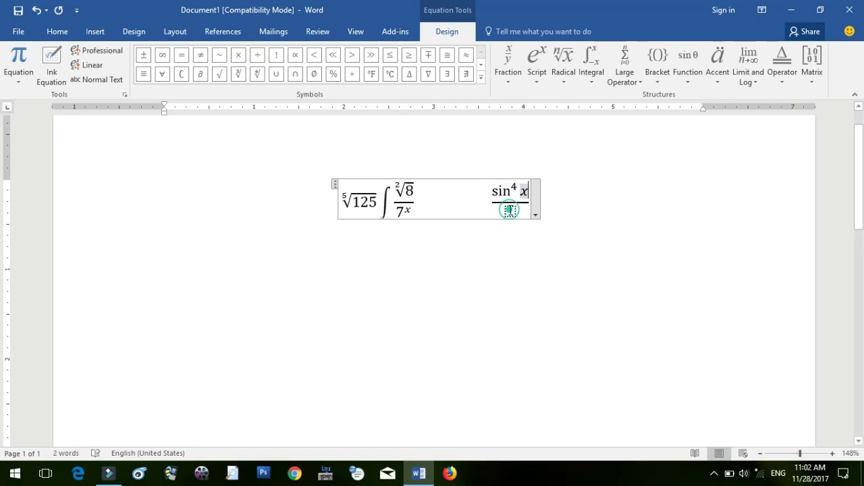
left_click(695, 60)
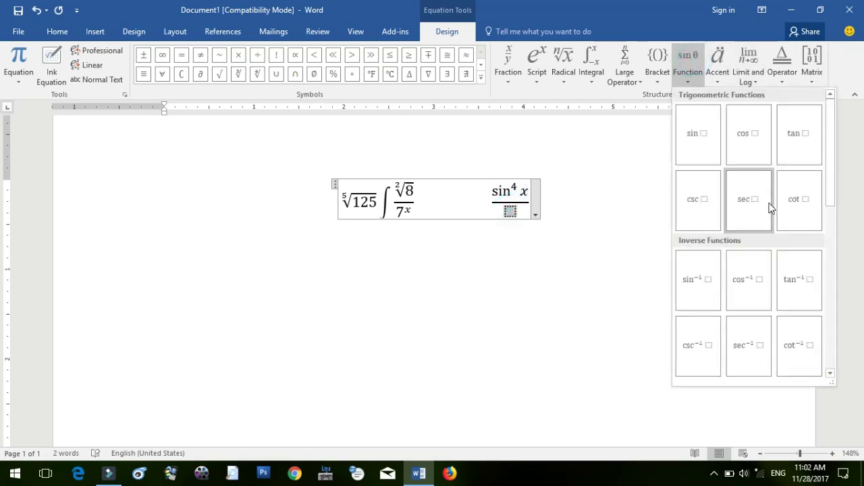
left_click(743, 291)
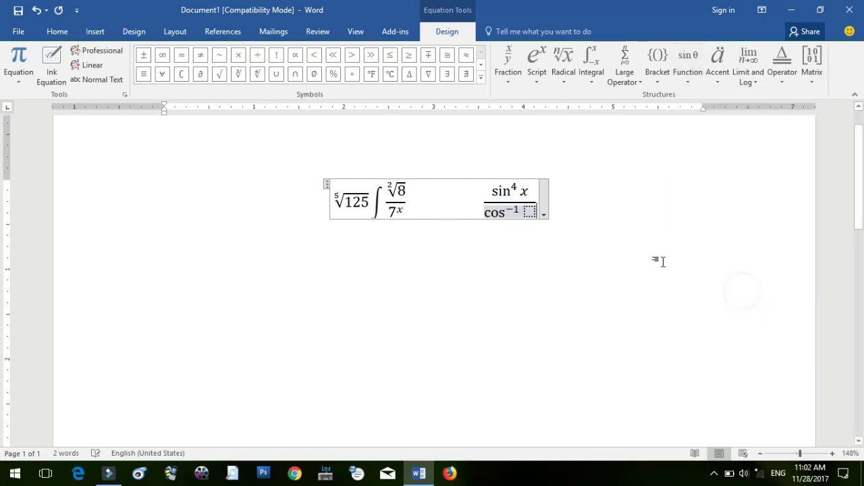
left_click(514, 210)
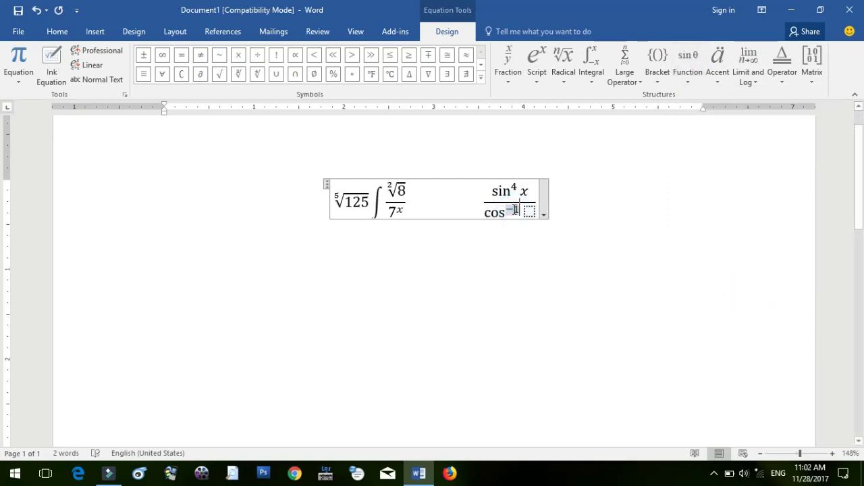
key("BackSpace")
type("3")
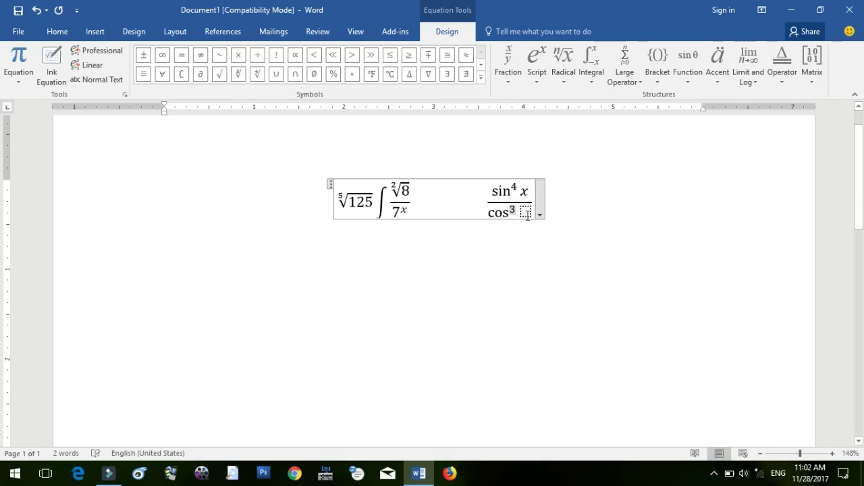
left_click(526, 213)
type("y")
left_click(563, 205)
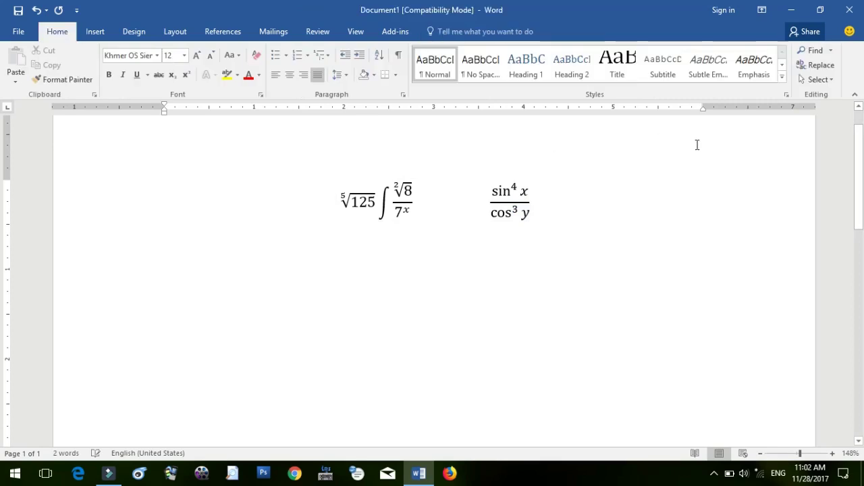
left_click(532, 202)
left_click(449, 209)
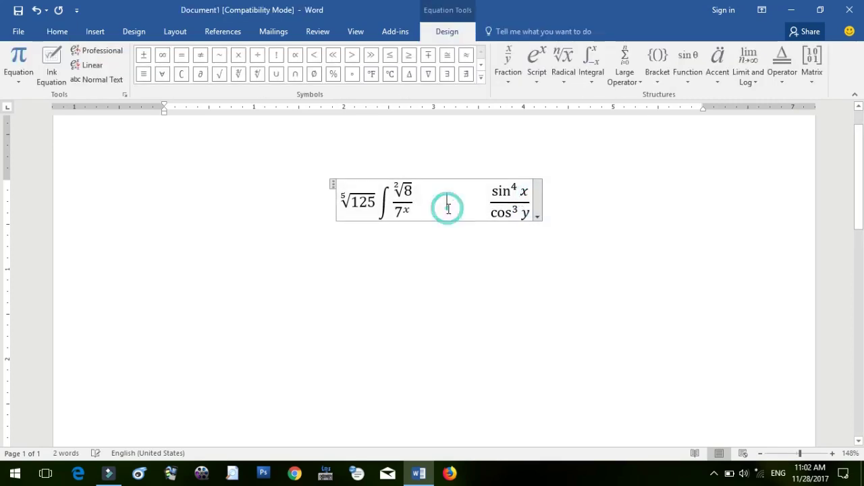
- Insert the lim (1+1/n)ⁿ template and change its subscript to x→0
left_click(755, 73)
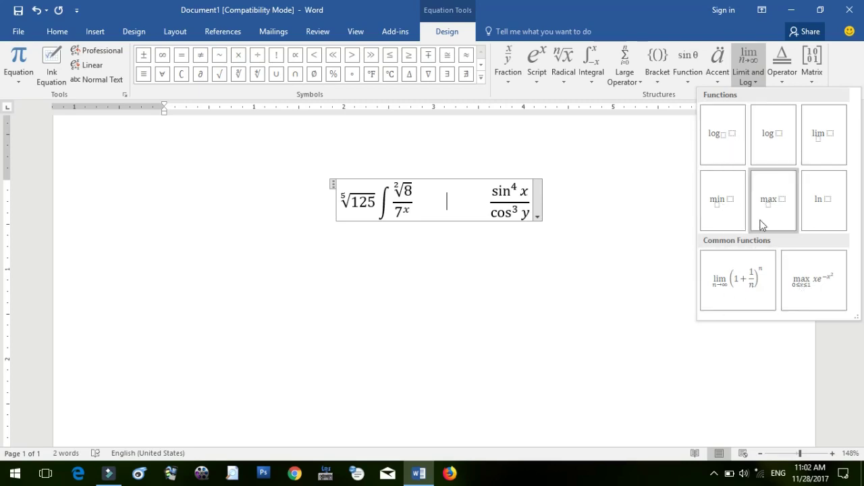
left_click(738, 283)
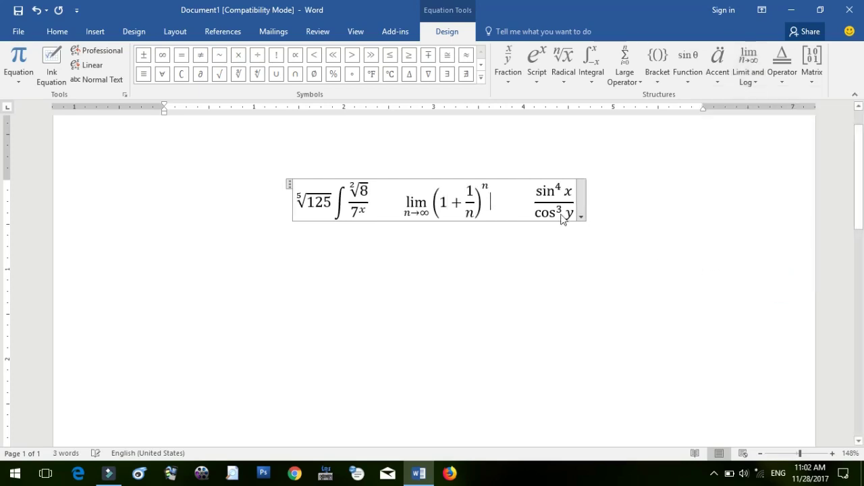
left_click(408, 216)
double_click(408, 216)
type("x")
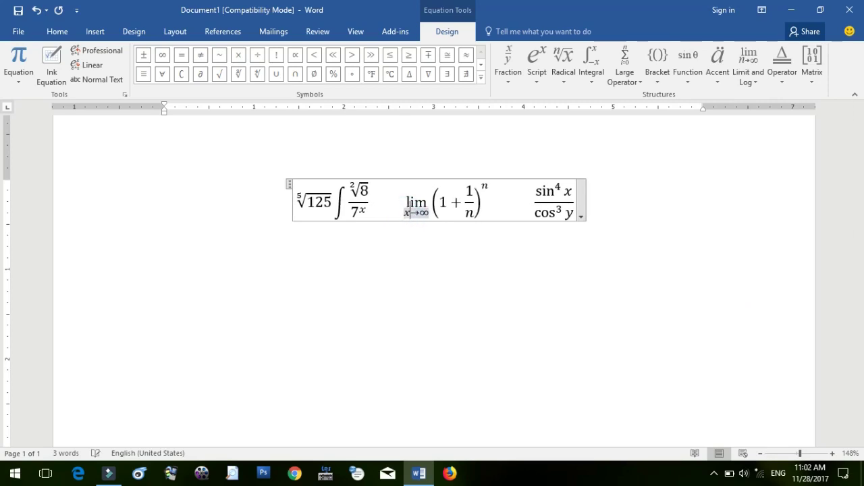
double_click(425, 214)
type("0")
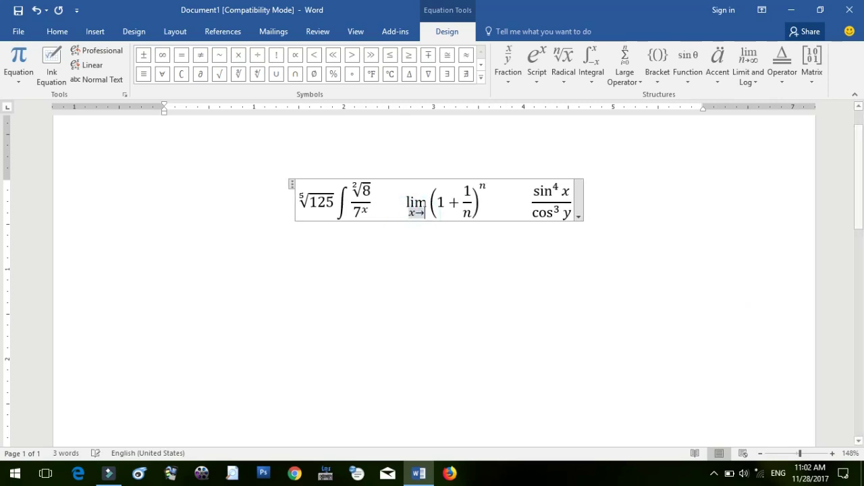
- Replace the 1/n denominator with round brackets containing x-1
double_click(465, 214)
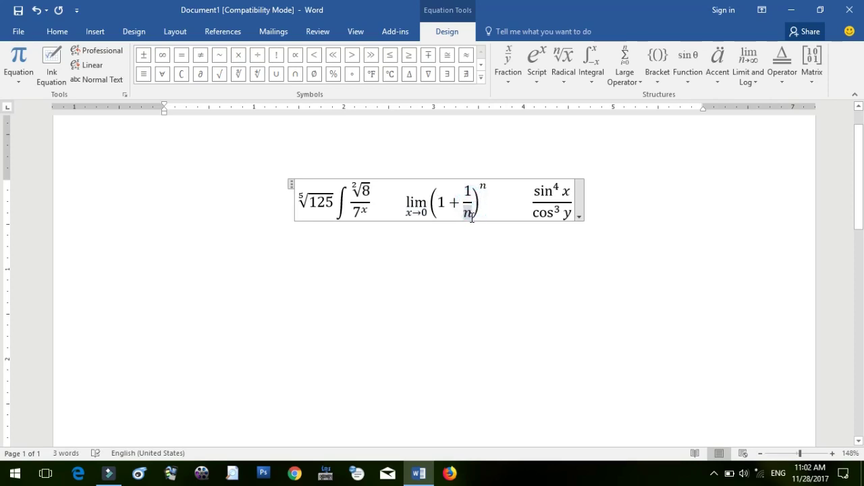
key("Delete")
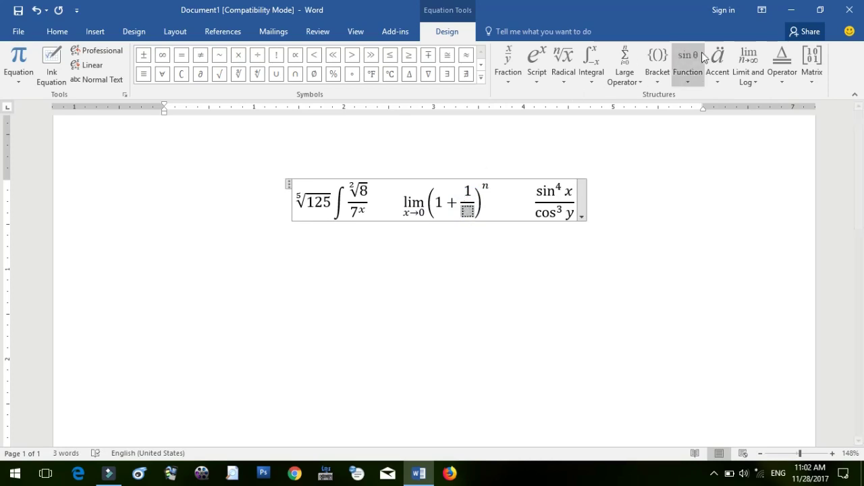
left_click(657, 62)
left_click(682, 133)
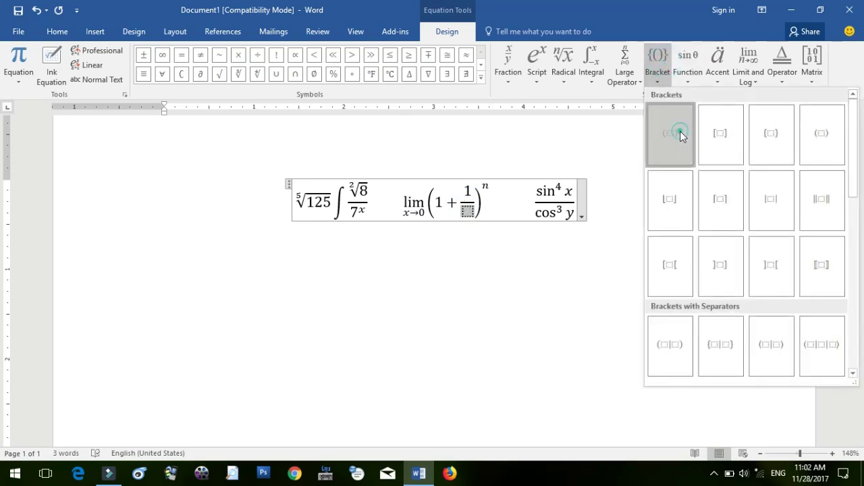
left_click(467, 212)
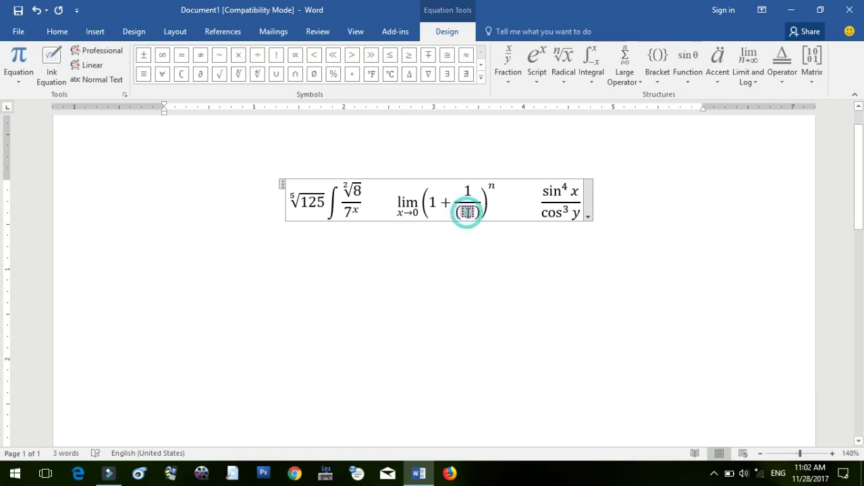
type("x")
type("-1")
left_click(521, 206)
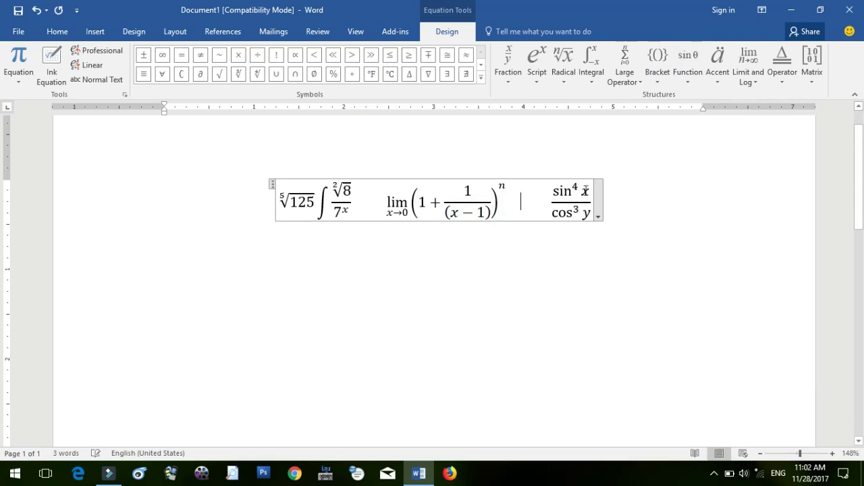
left_click(719, 76)
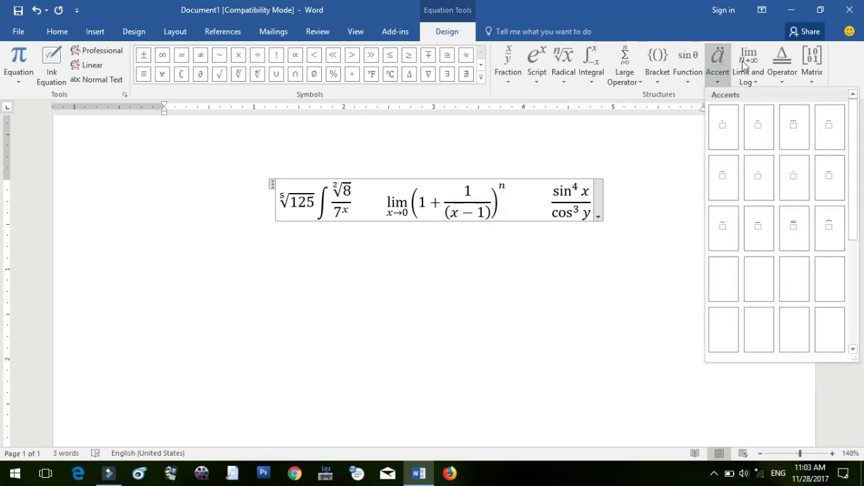
left_click(783, 76)
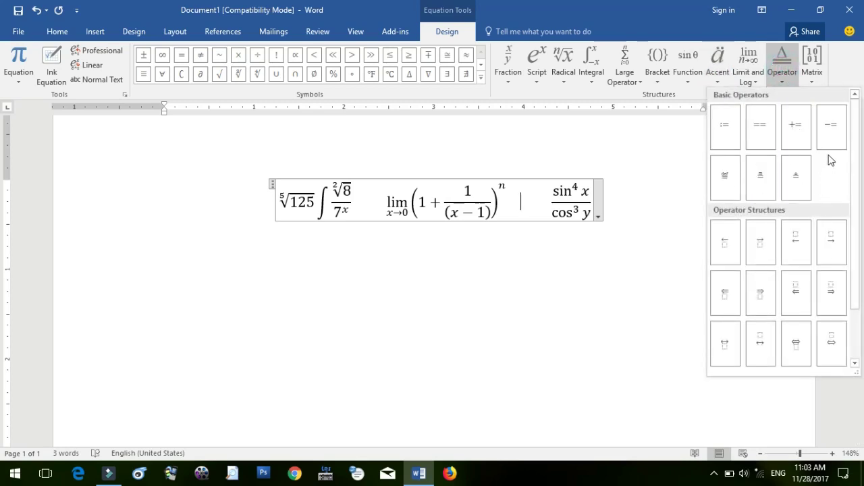
left_click(822, 70)
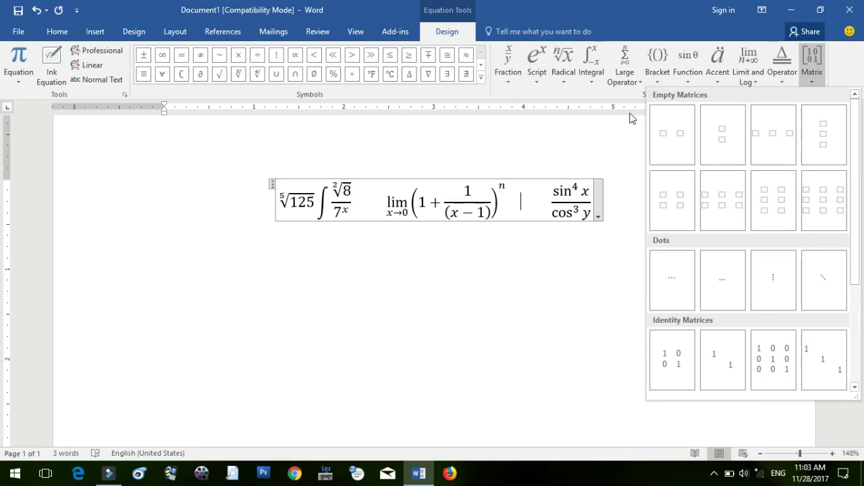
left_click(594, 5)
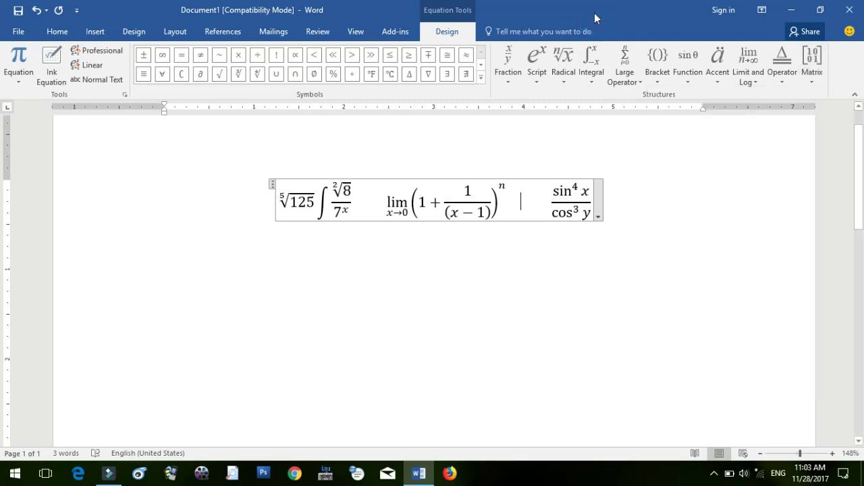
- Scroll the Built-In equation gallery to see samples like Quadratic Formula and Pythagorean Theorem
left_click(23, 78)
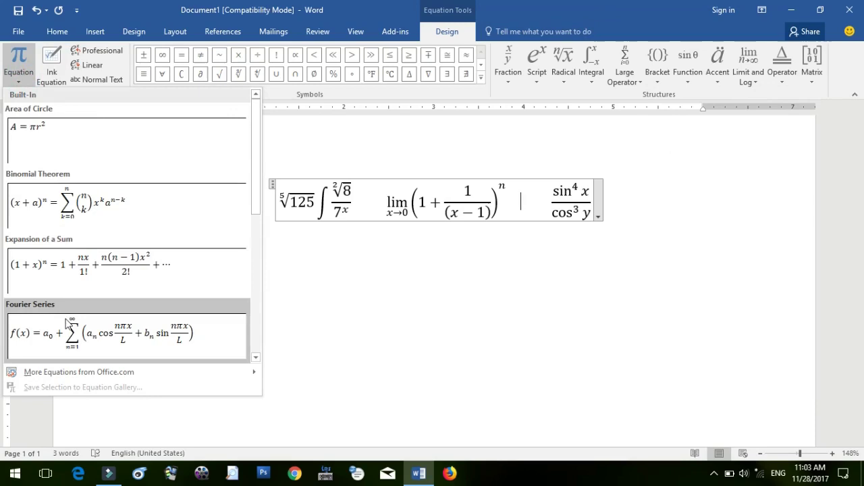
scroll(64, 284, "down", 5)
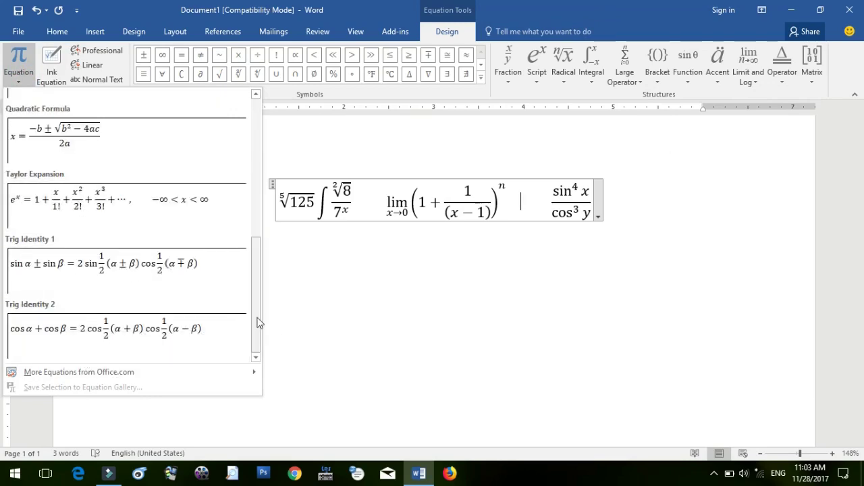
left_click_drag(255, 313, 265, 257)
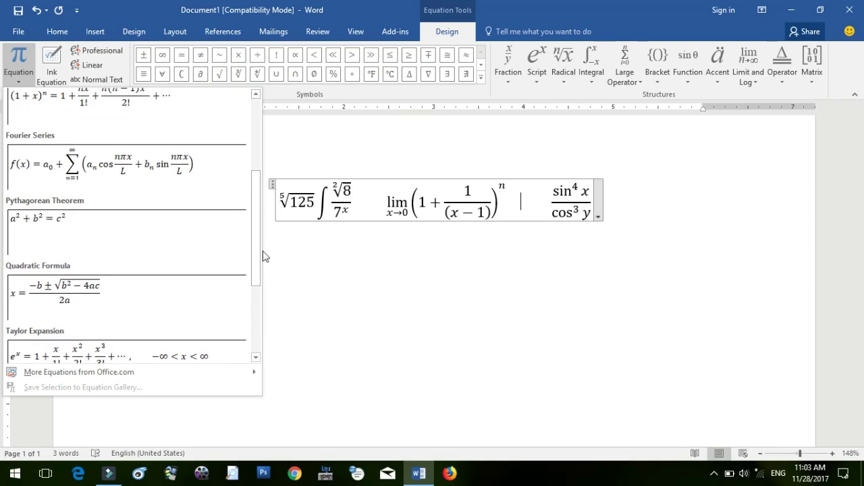